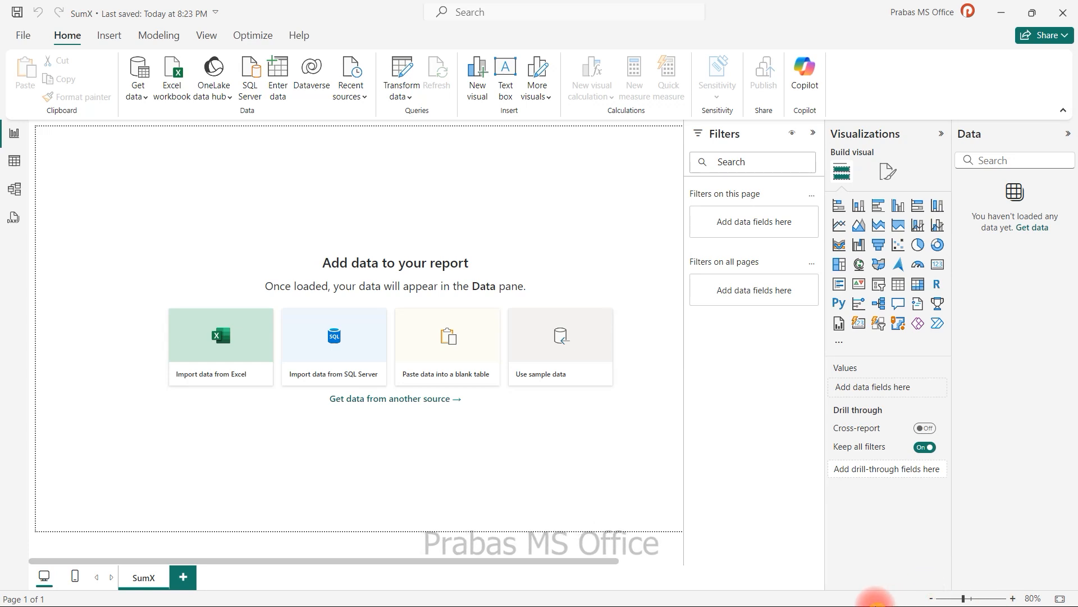
Step: Switch to the sumx.xlsx workbook in Excel and review the Order Date, Product Name, Unit Price and Order Qty columns
key("alt+Tab")
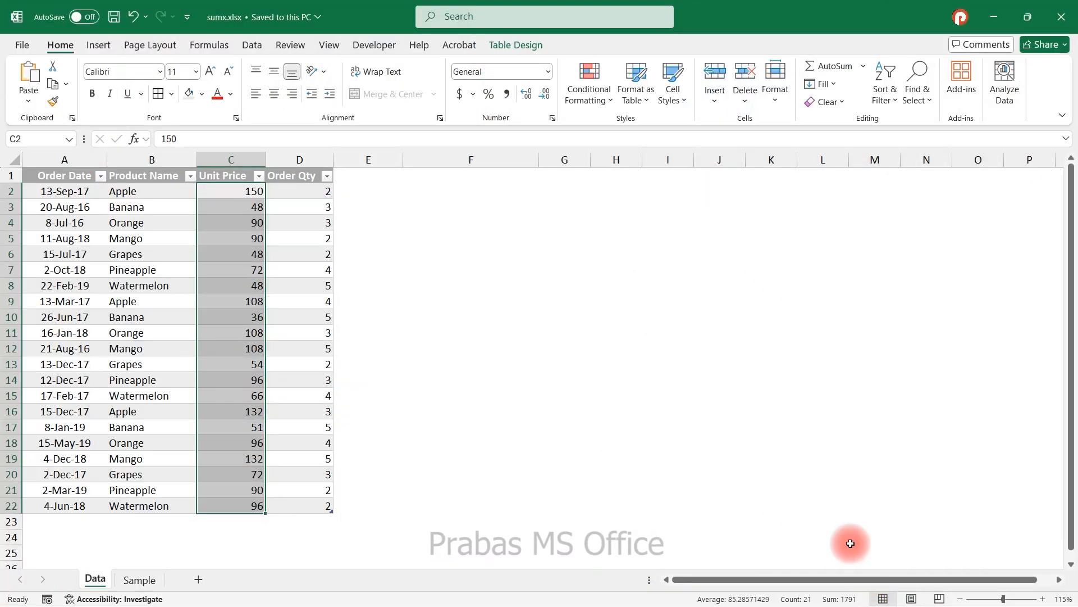
left_click(424, 285)
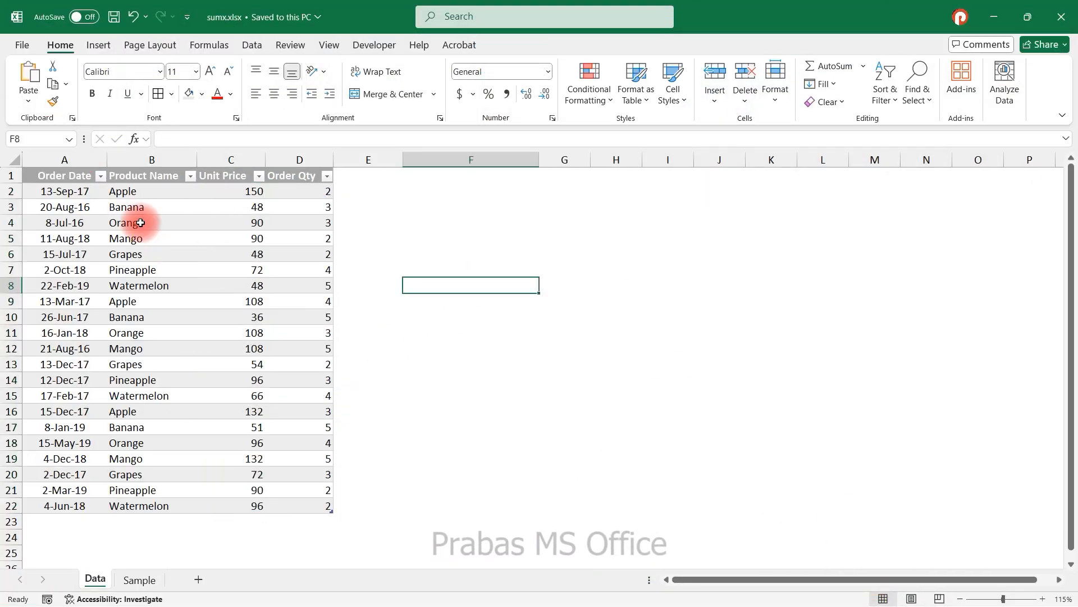
left_click_drag(79, 176, 331, 505)
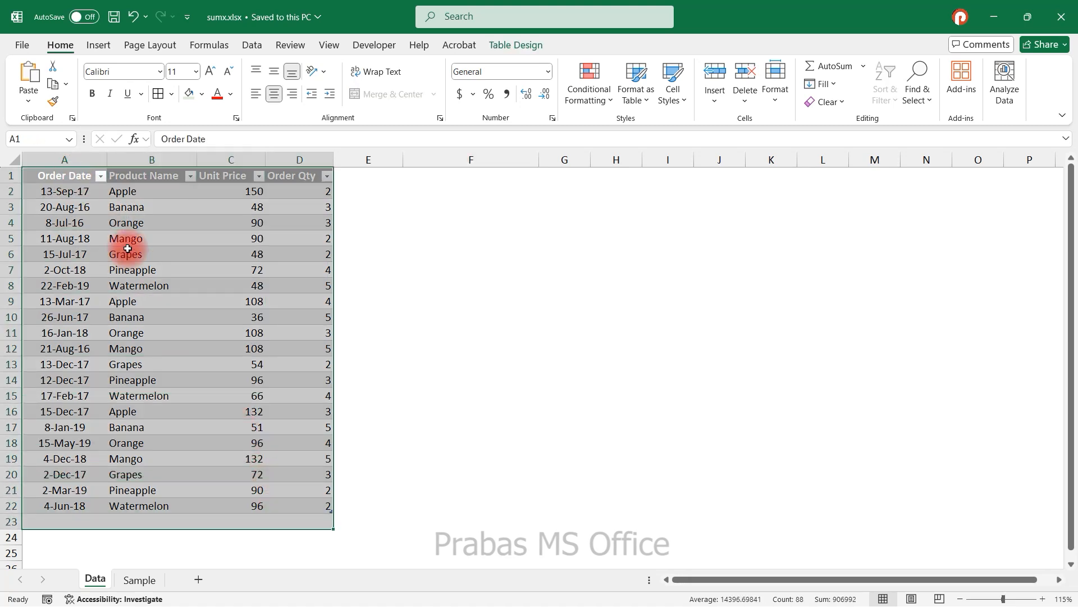
left_click_drag(144, 191, 163, 443)
left_click_drag(227, 191, 233, 395)
left_click_drag(301, 192, 283, 474)
left_click_drag(241, 178, 232, 503)
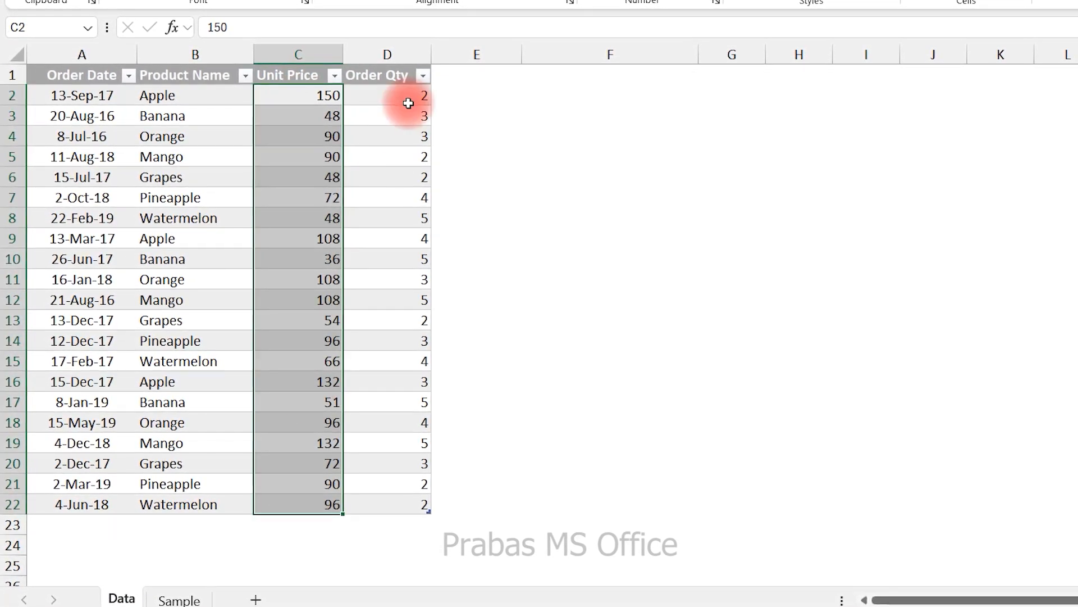
left_click_drag(412, 101, 400, 324)
left_click_drag(400, 478, 399, 504)
Step: Sum the Unit Price column in C24 and copy the formula across to D24 to total Order Qty
left_click(332, 531)
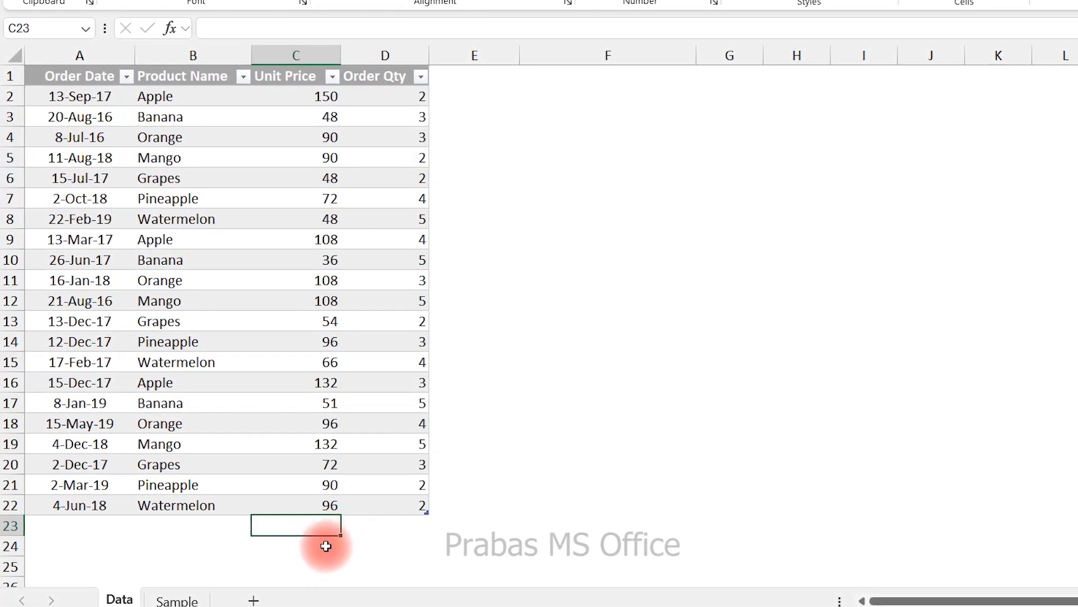
key("alt+equal")
key("Return")
key("Up")
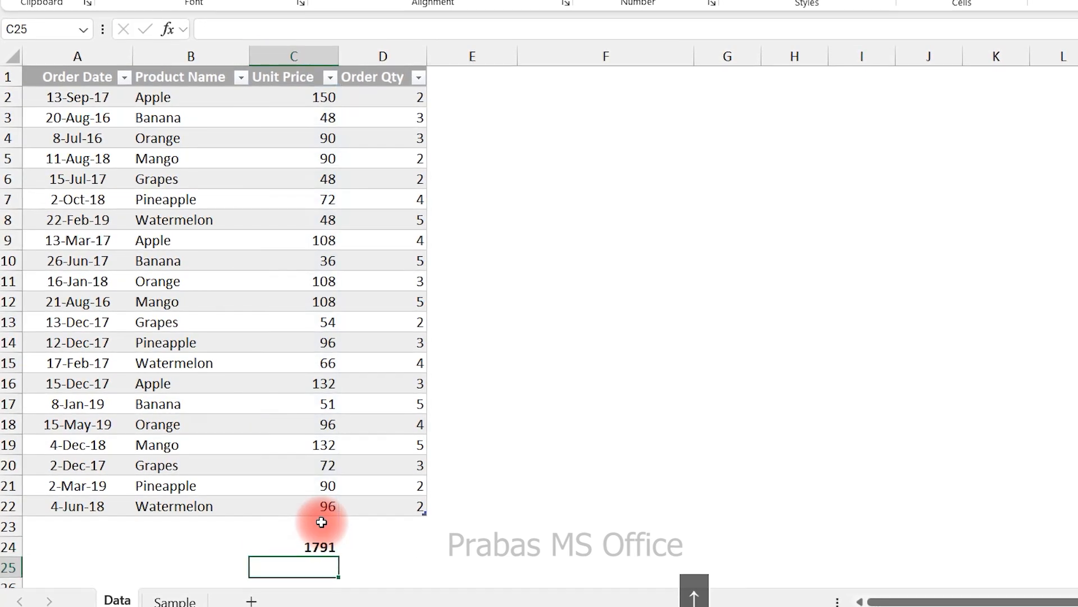
key("Right")
key("ctrl+r")
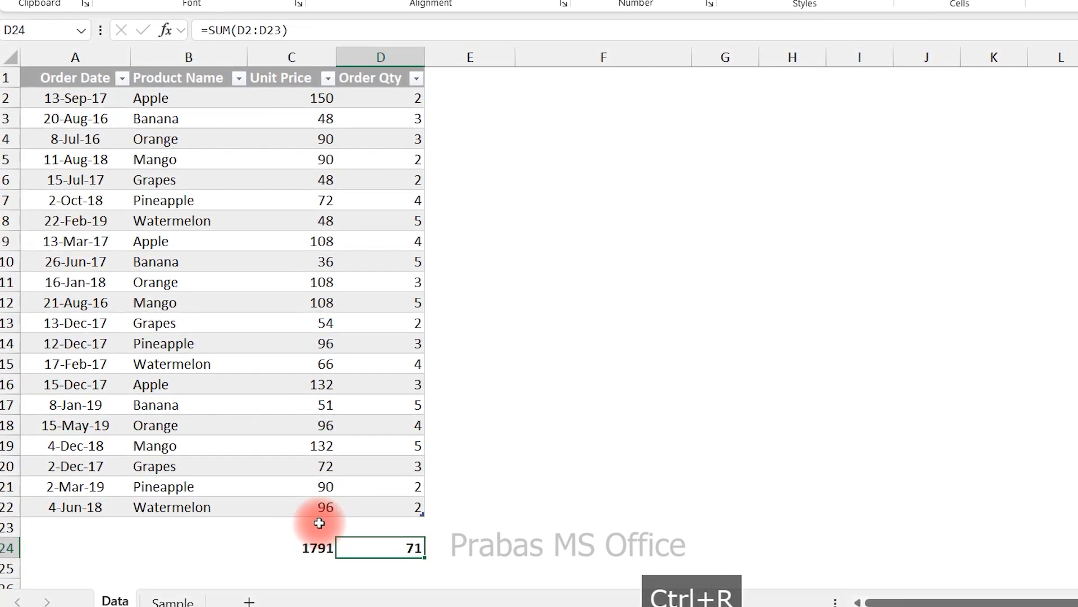
Step: Enter the formula =C24*D24 in E24 to multiply the Unit Price total by the Order Qty total
left_click(328, 549)
left_click_drag(336, 558, 393, 556)
left_click(484, 550)
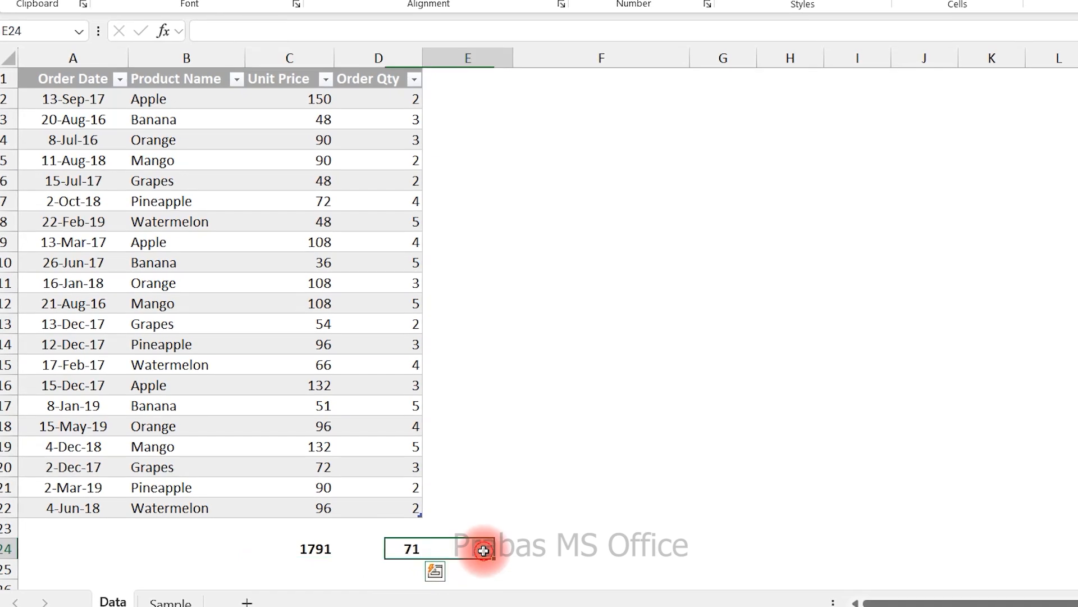
type("=")
key("Left")
key("Left")
type("*")
key("Left")
key("Return")
left_click(482, 550)
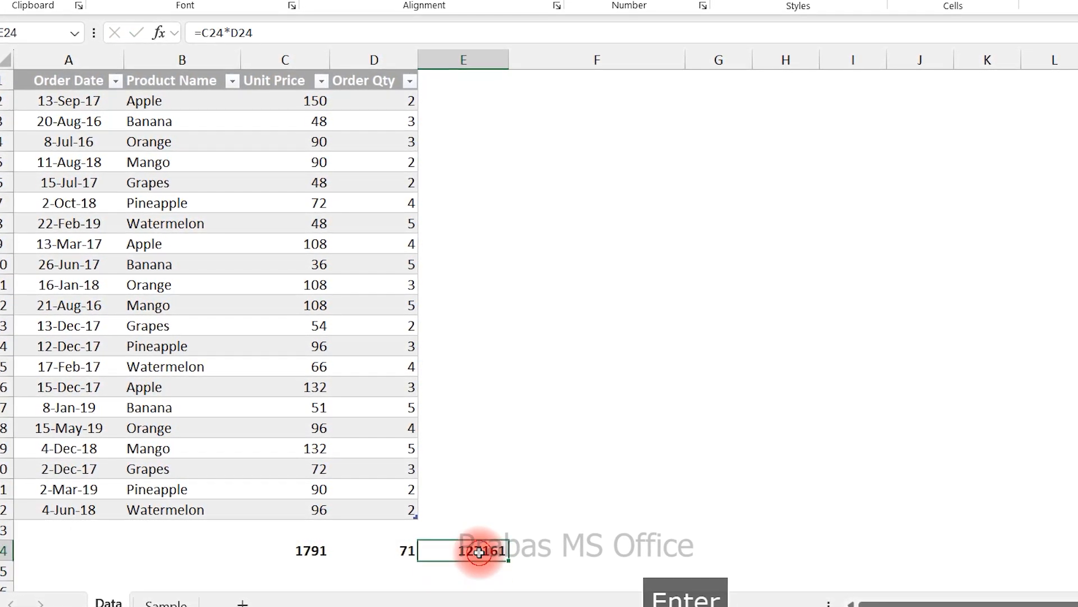
Step: Format cell E24 with a red font colour and a gold fill
left_click(264, 2)
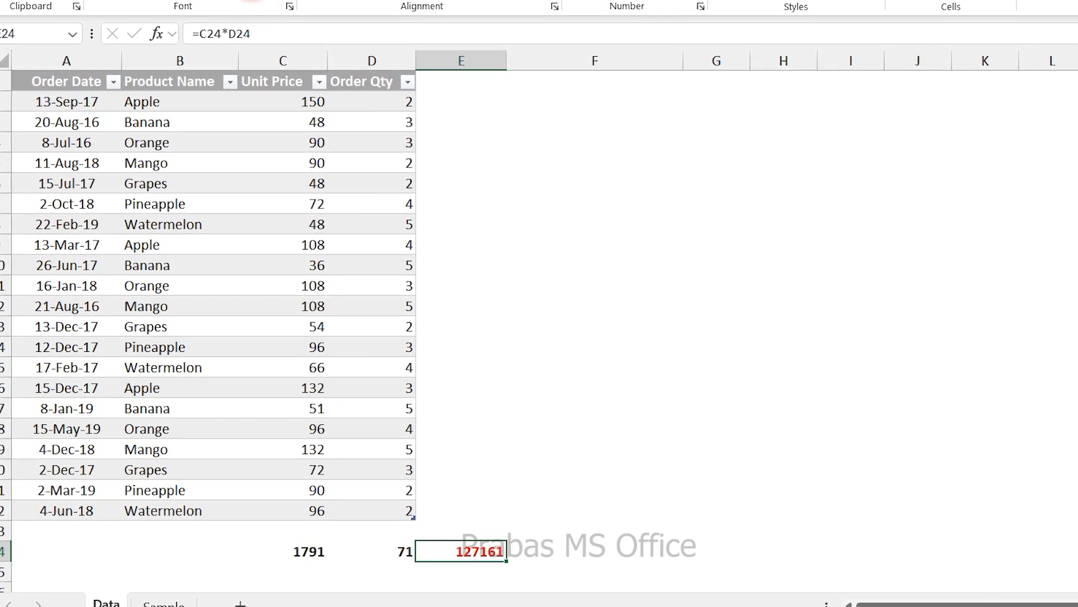
left_click(239, 2)
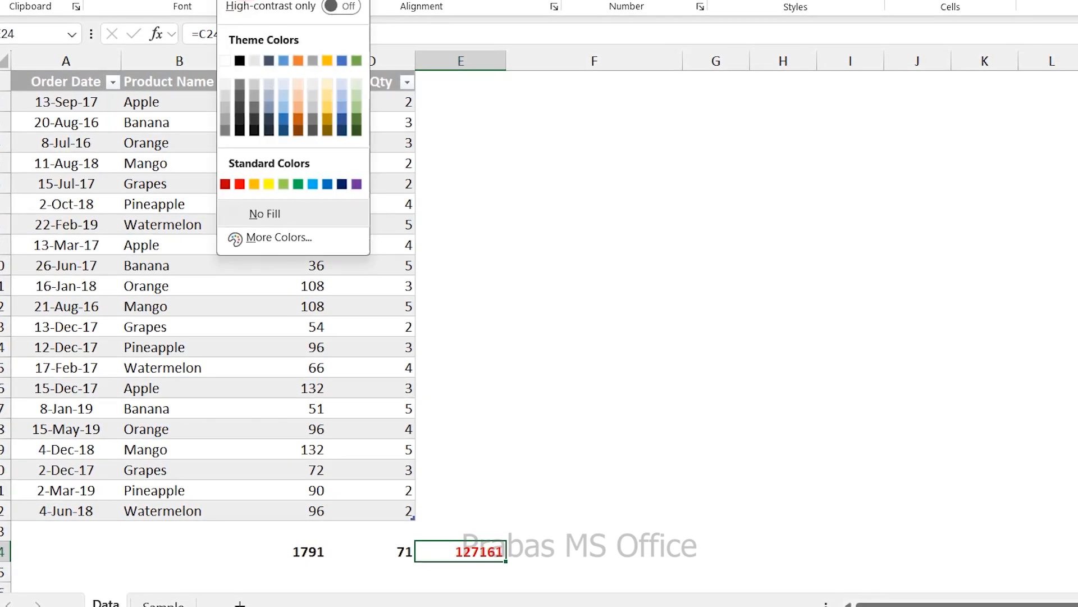
left_click(296, 62)
left_click(242, 2)
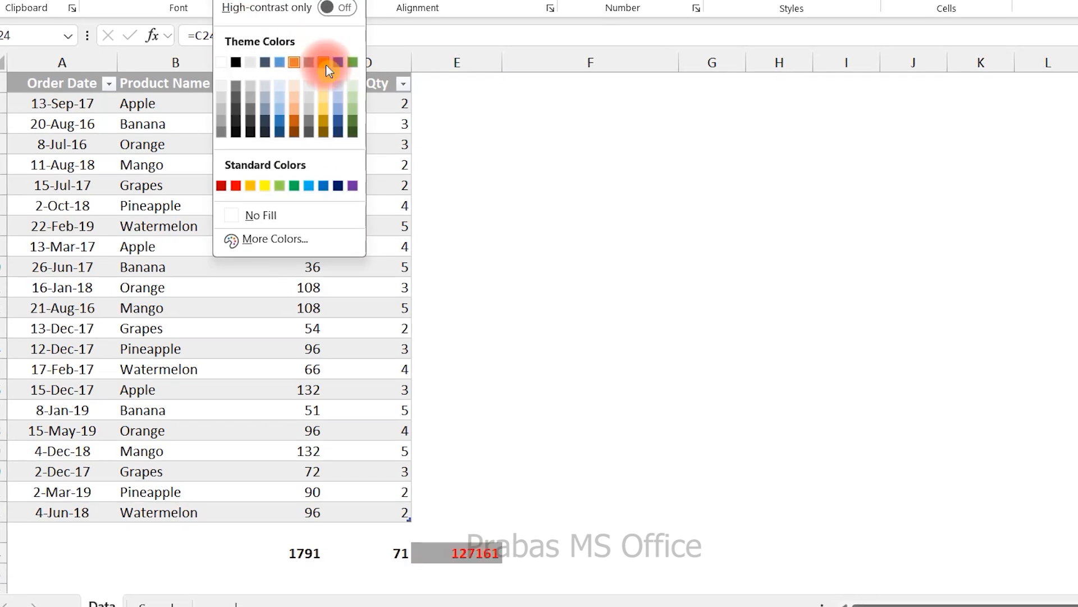
left_click(326, 65)
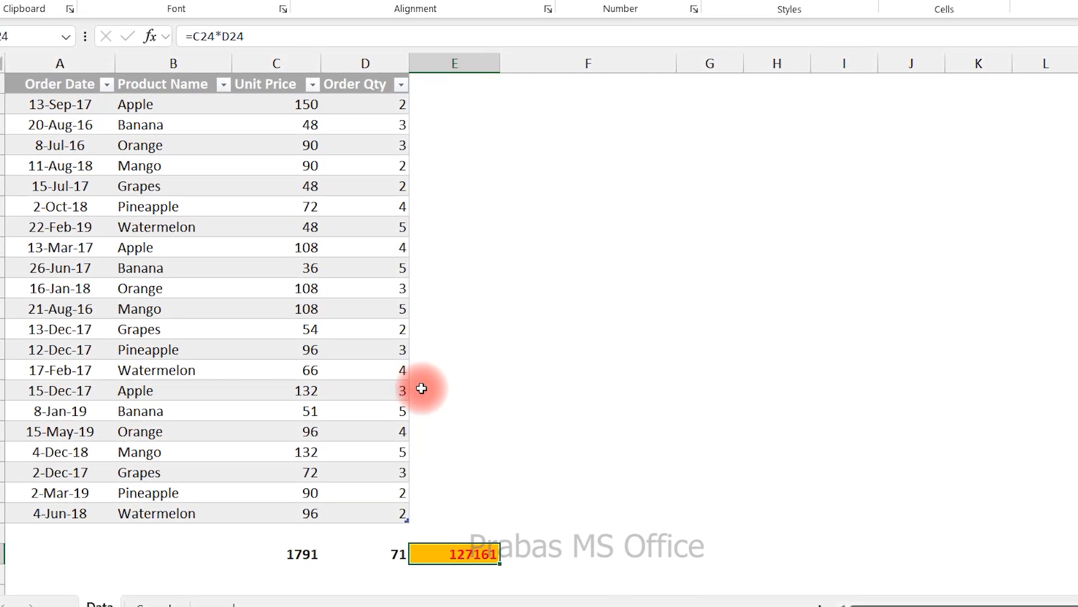
Step: Examine the Unit Price and Order Qty values, the formulas in C24, D24 and E24, and the empty range beside the table
left_click(306, 124)
left_click_drag(304, 130, 308, 228)
left_click_drag(397, 105, 396, 208)
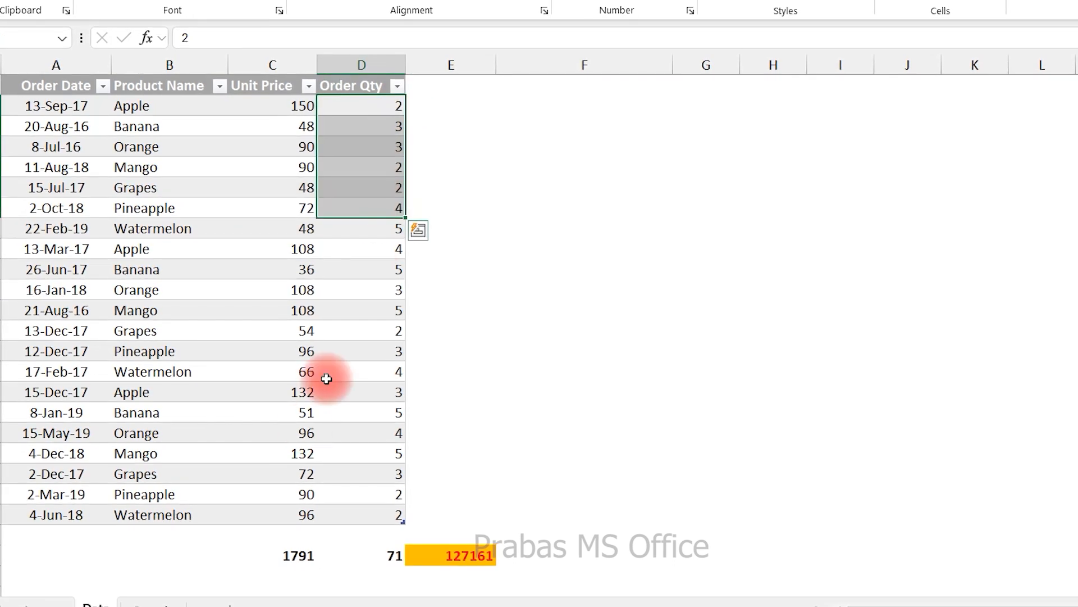
left_click(299, 554)
left_click(354, 556)
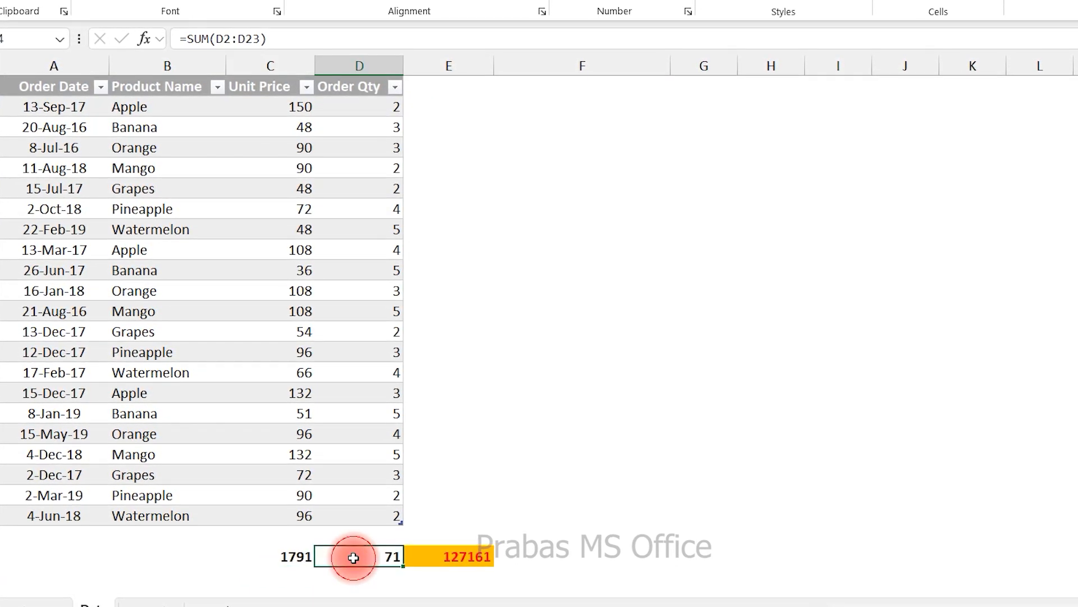
left_click(426, 560)
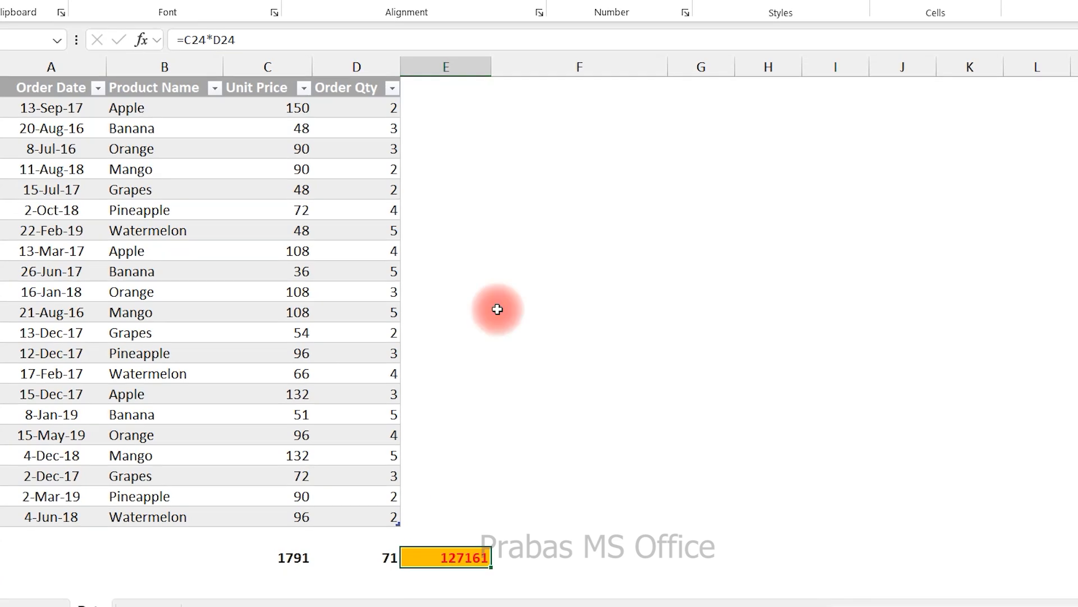
left_click_drag(296, 109, 344, 137)
left_click(511, 109)
left_click(544, 139)
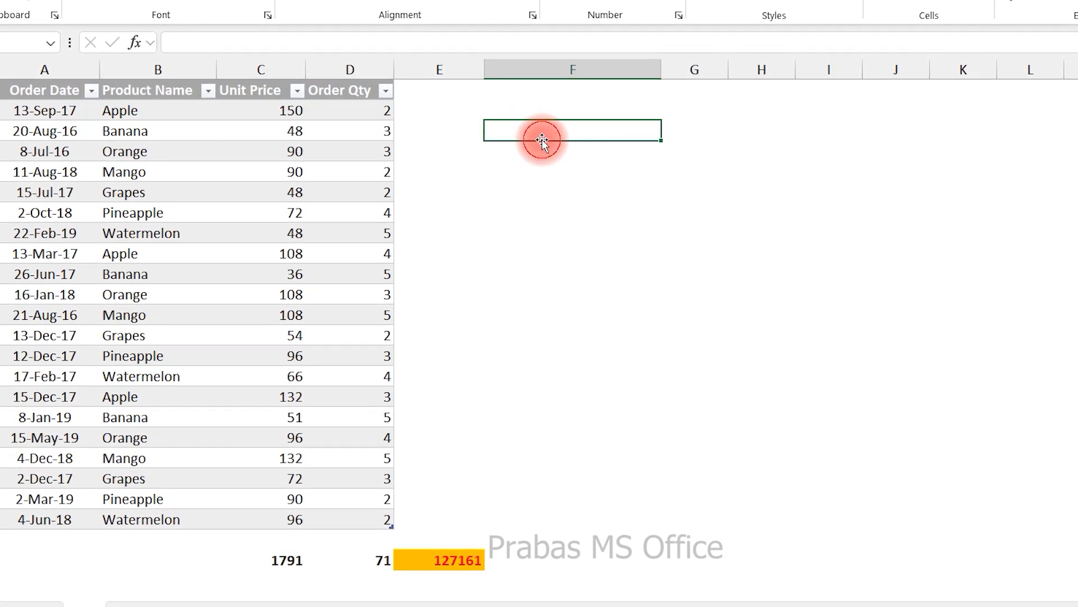
left_click_drag(595, 101, 549, 526)
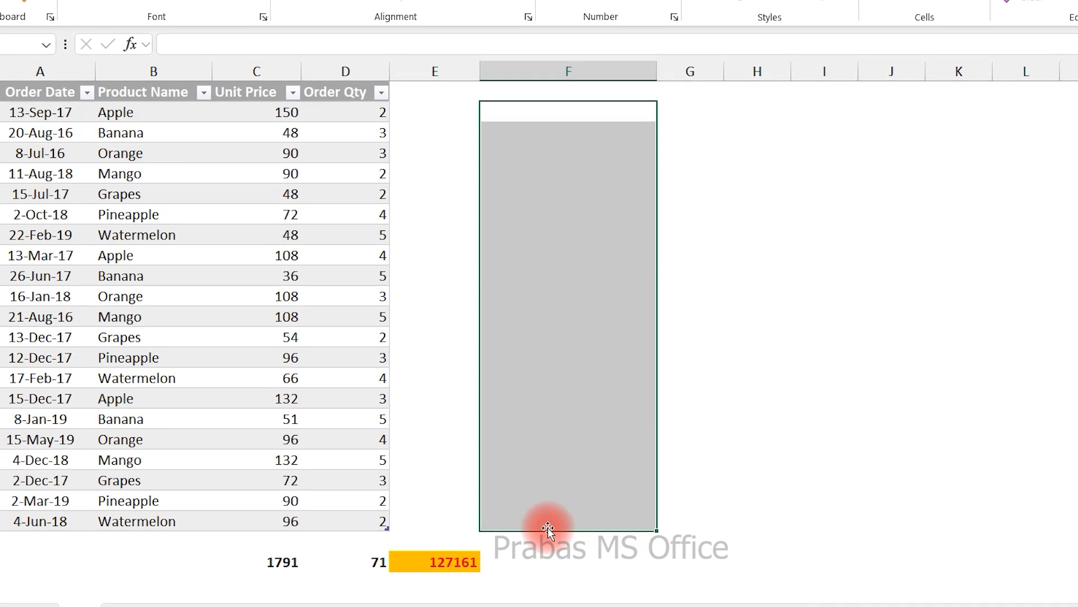
Step: Enter a SUMPRODUCT formula in G2 using the Sales table's full Unit Price and Order Qty columns
left_click(684, 128)
left_click(682, 122)
type("=sump")
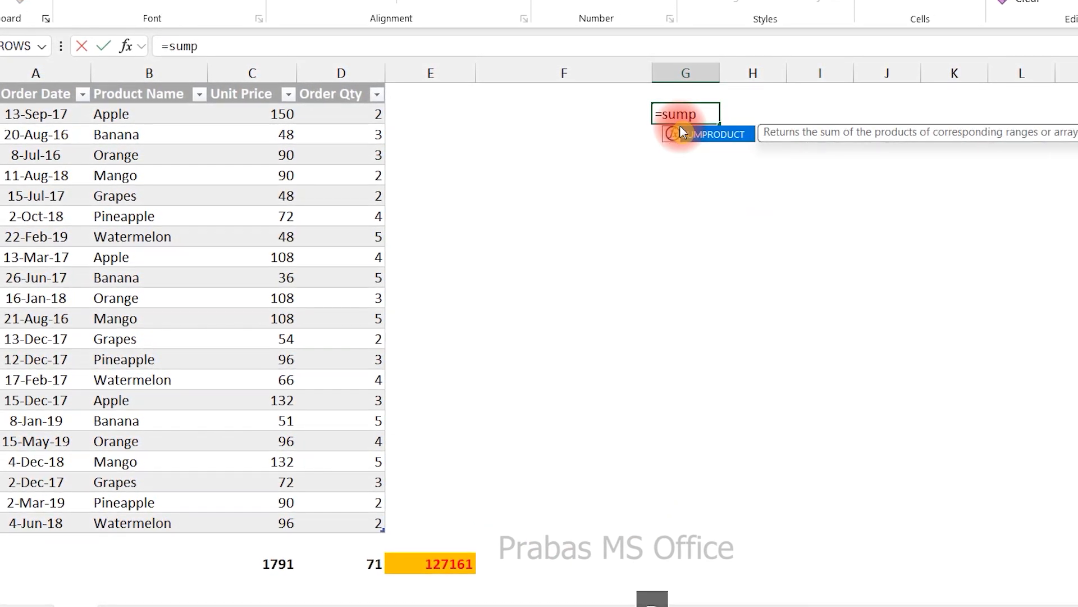
double_click(680, 131)
left_click(266, 113)
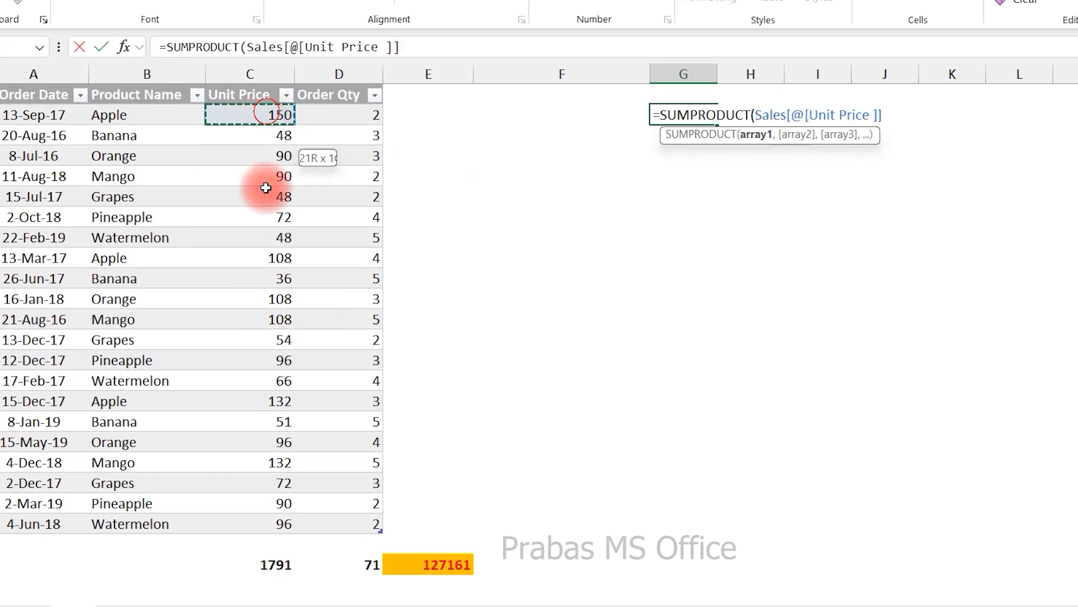
left_click_drag(267, 141, 257, 513)
type(",")
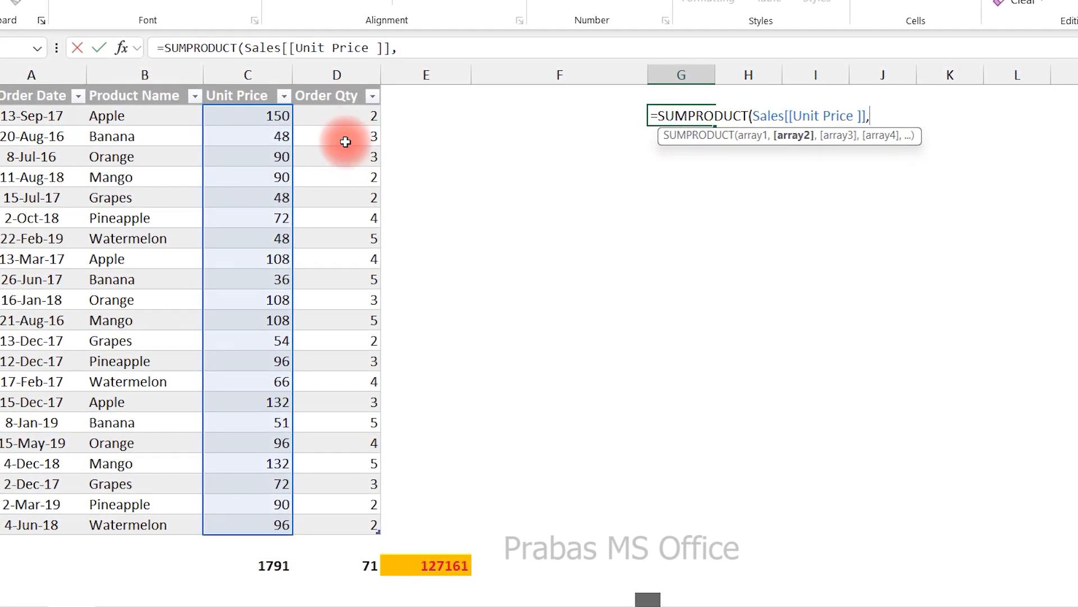
left_click_drag(354, 115, 334, 525)
type(")")
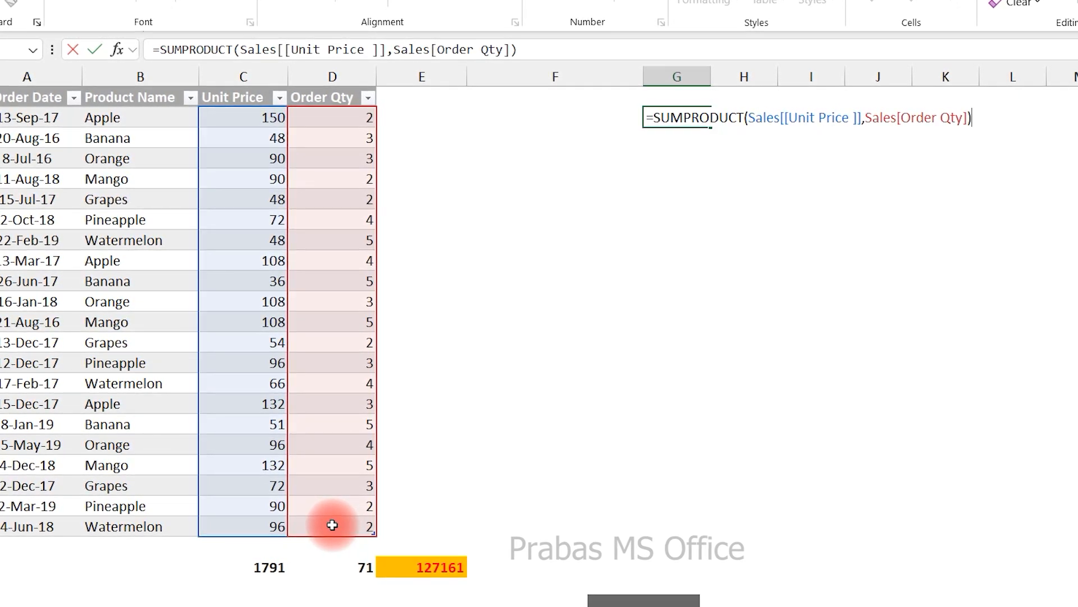
key("Return")
Step: Compare the SUMPRODUCT result in G2 with the product of the column totals in E24
left_click_drag(258, 115, 258, 508)
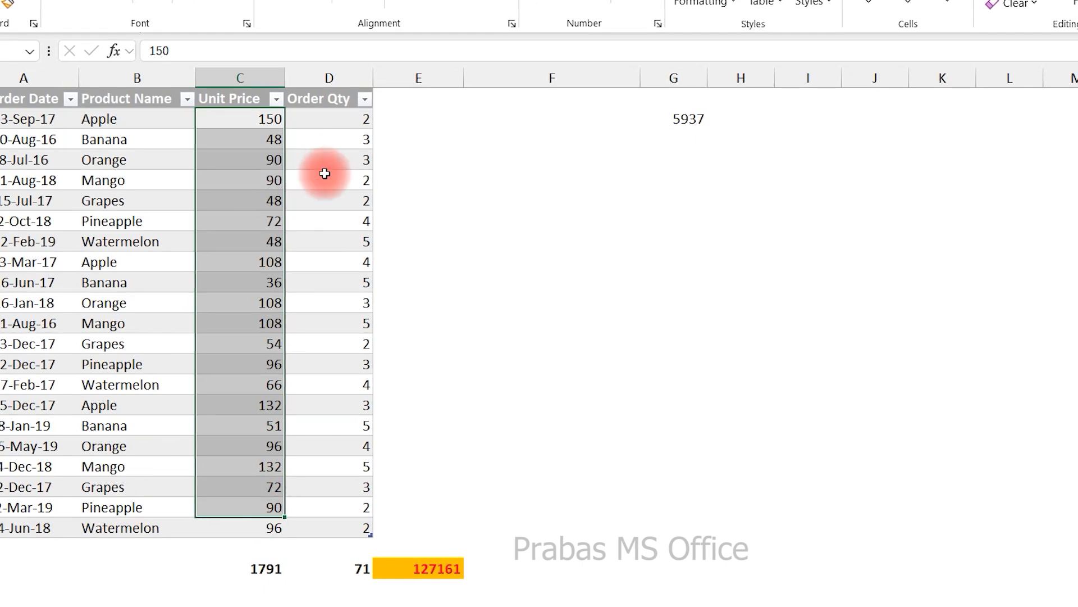
left_click(664, 124)
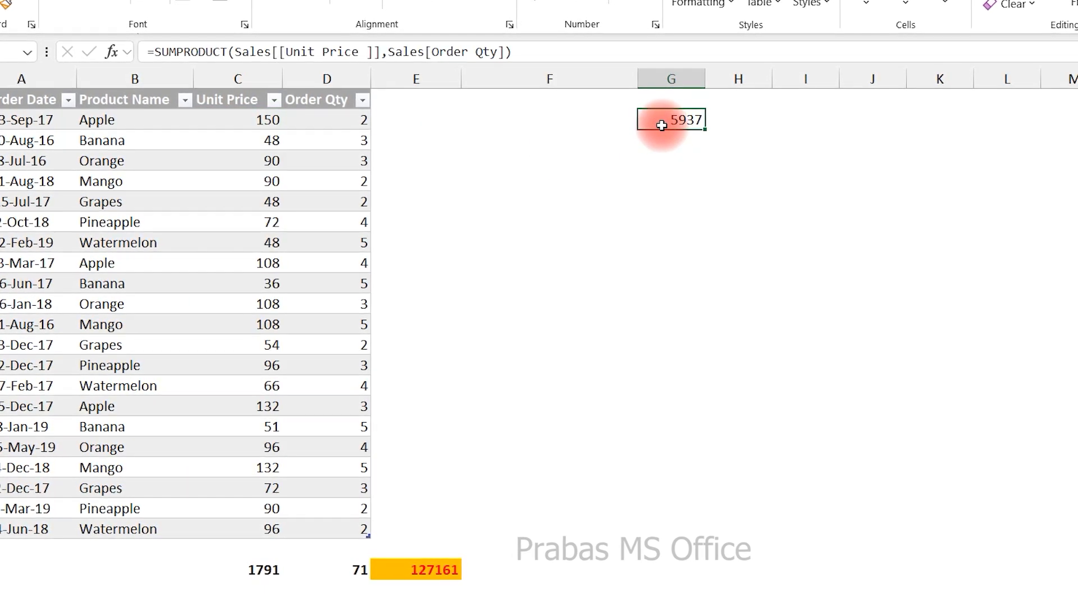
left_click(419, 570)
left_click(680, 124)
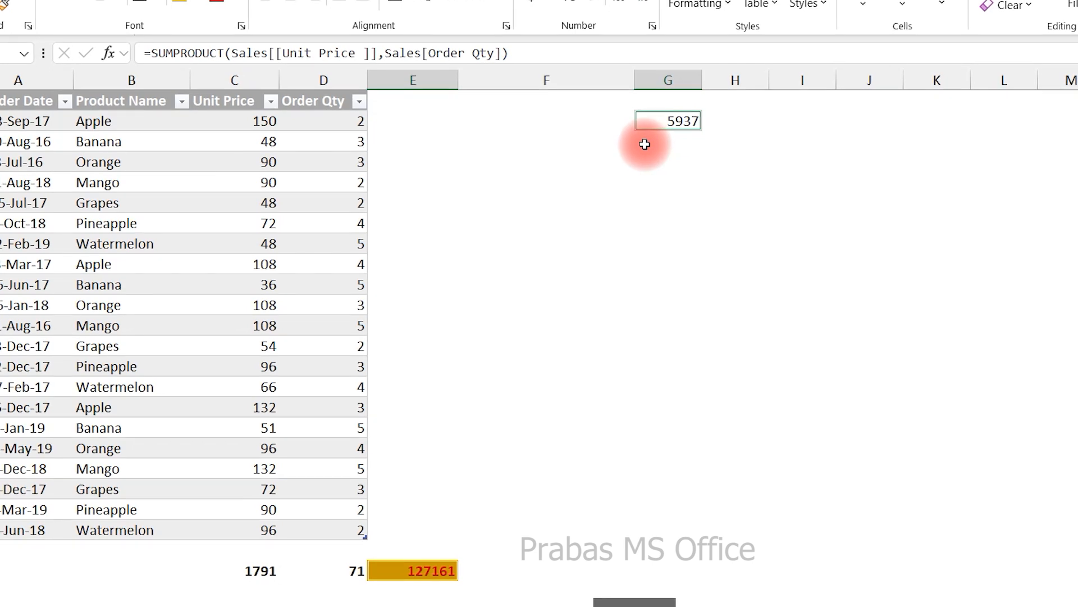
left_click(647, 143)
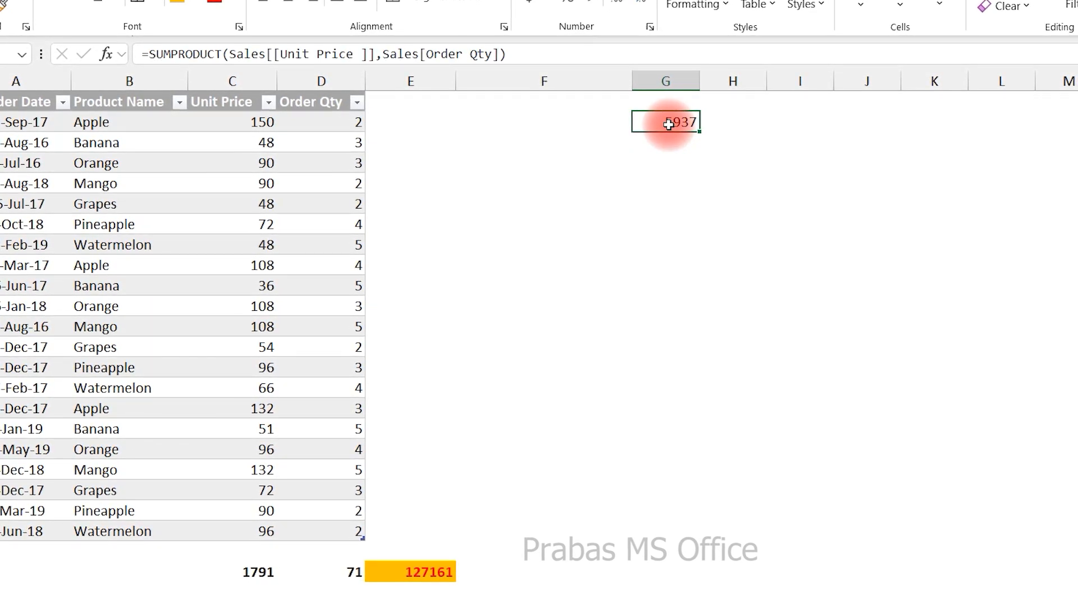
Step: Replace the formula in G2 with that row's Unit Price times Order Qty, extend it through G22, and total the products in G24
left_click(669, 125)
type("=")
key("Left")
key("Left")
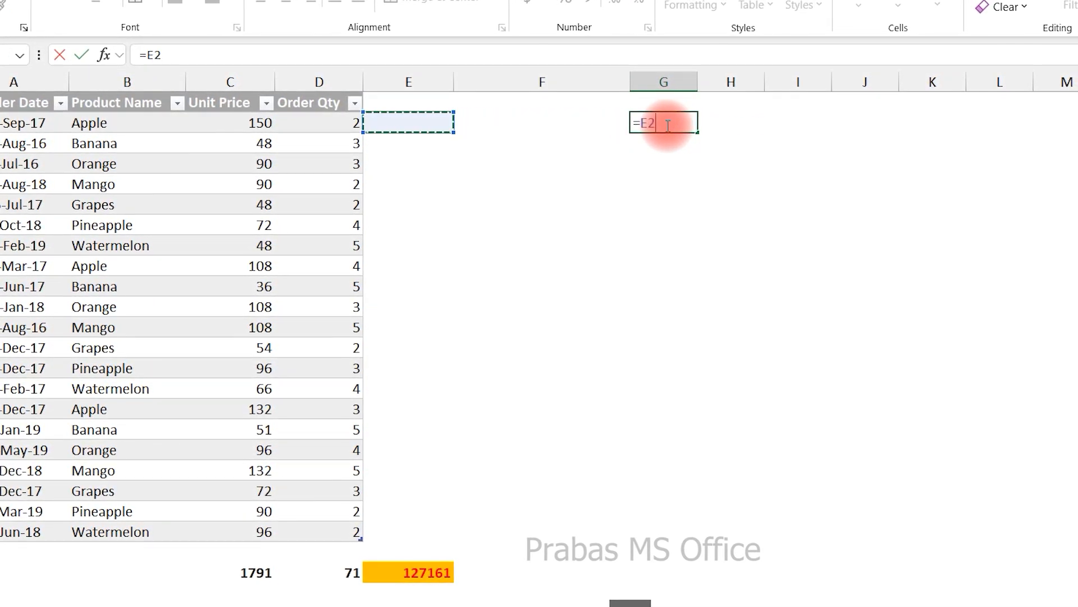
key("Left")
key("Left")
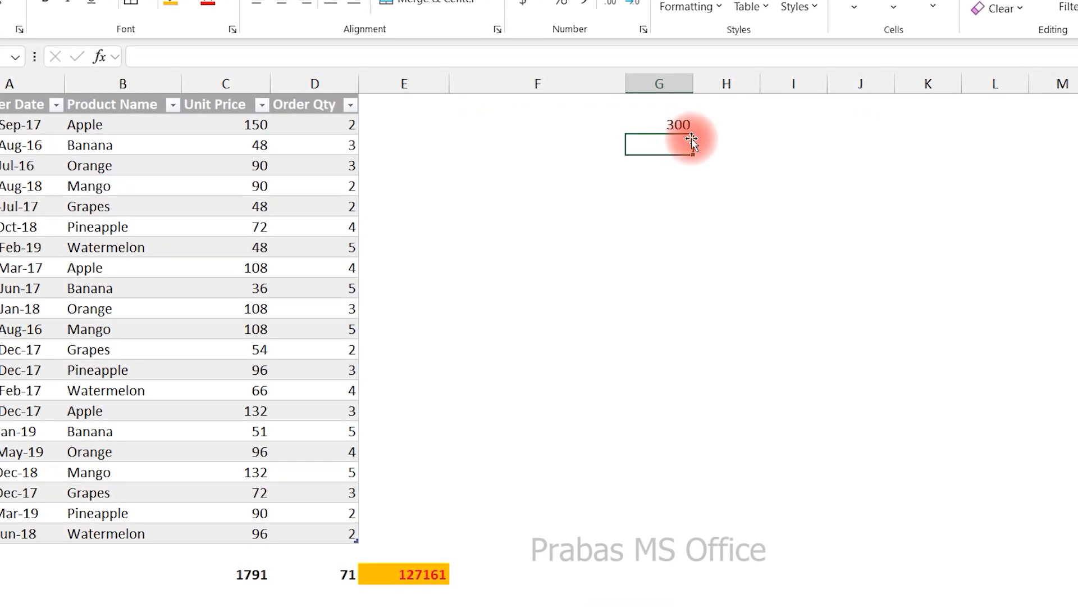
left_click_drag(696, 160, 652, 534)
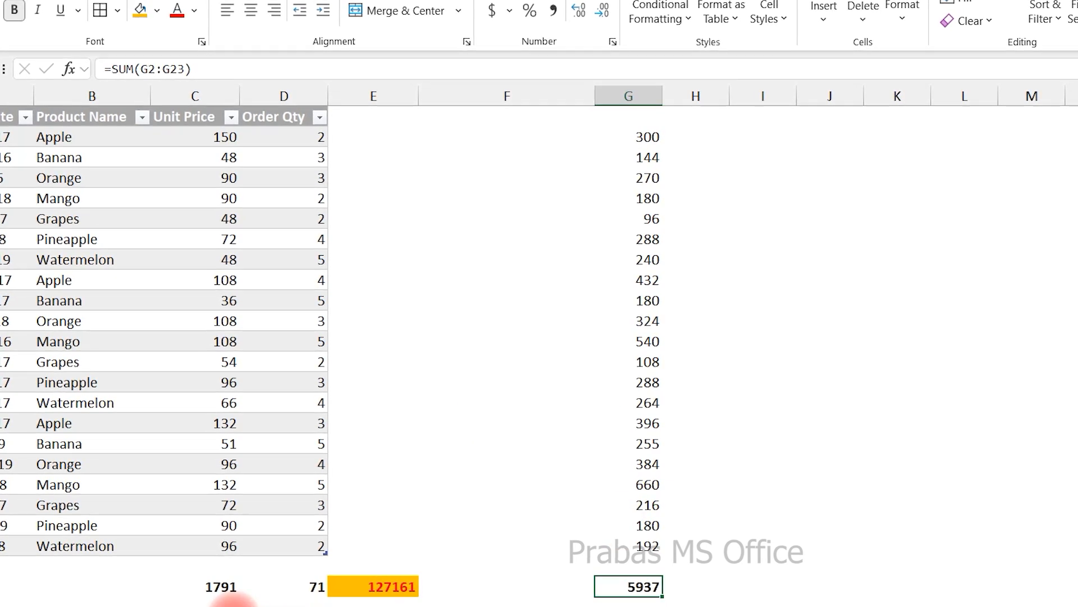
Step: Enter the label "sum" in C25, beneath the Unit Price total
type("um")
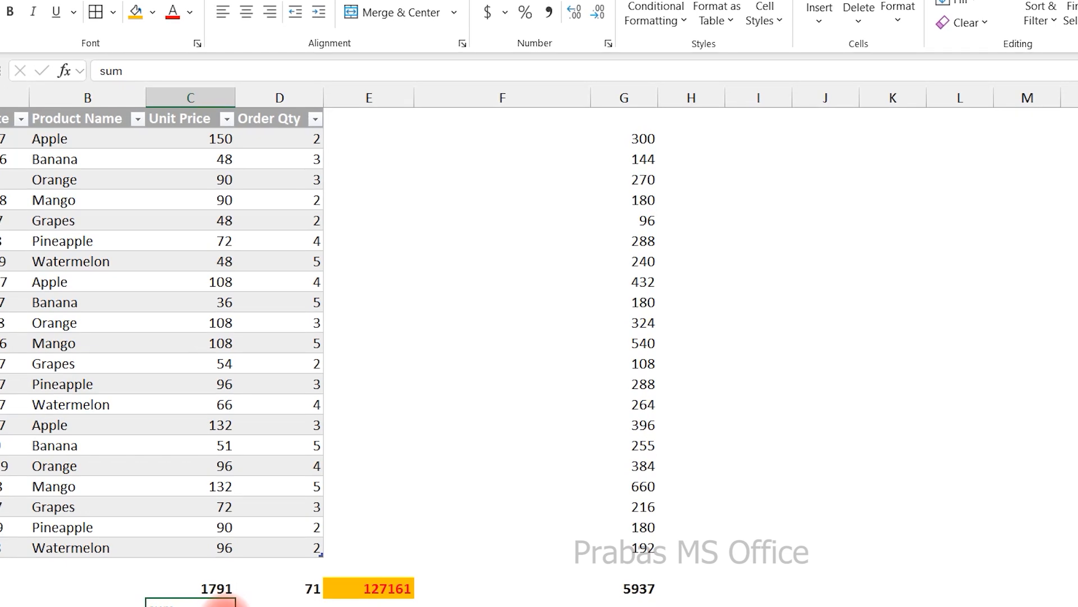
left_click(348, 577)
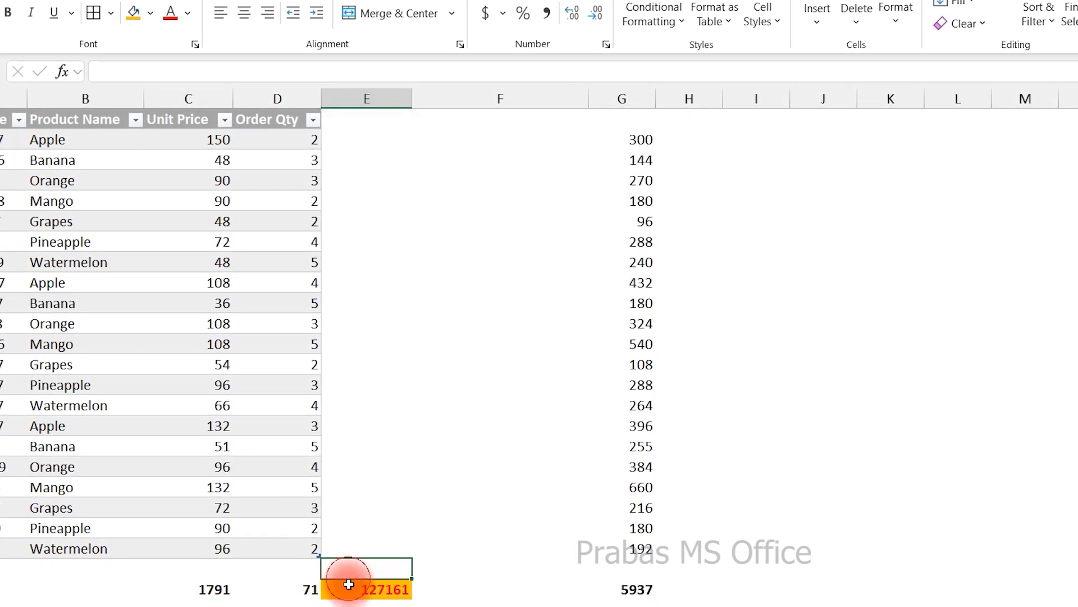
Step: Review the Unit Price and Order Qty ranges, the formulas in D24 and E24, and the row-by-row products in G2:G22
left_click_drag(211, 140, 180, 542)
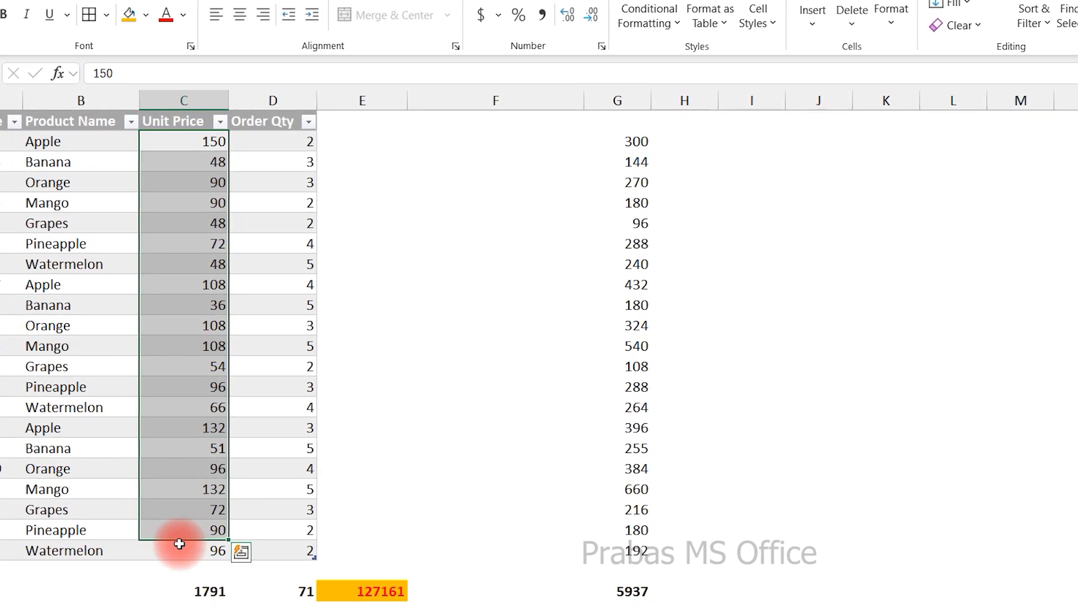
left_click_drag(274, 143, 267, 483)
left_click(261, 585)
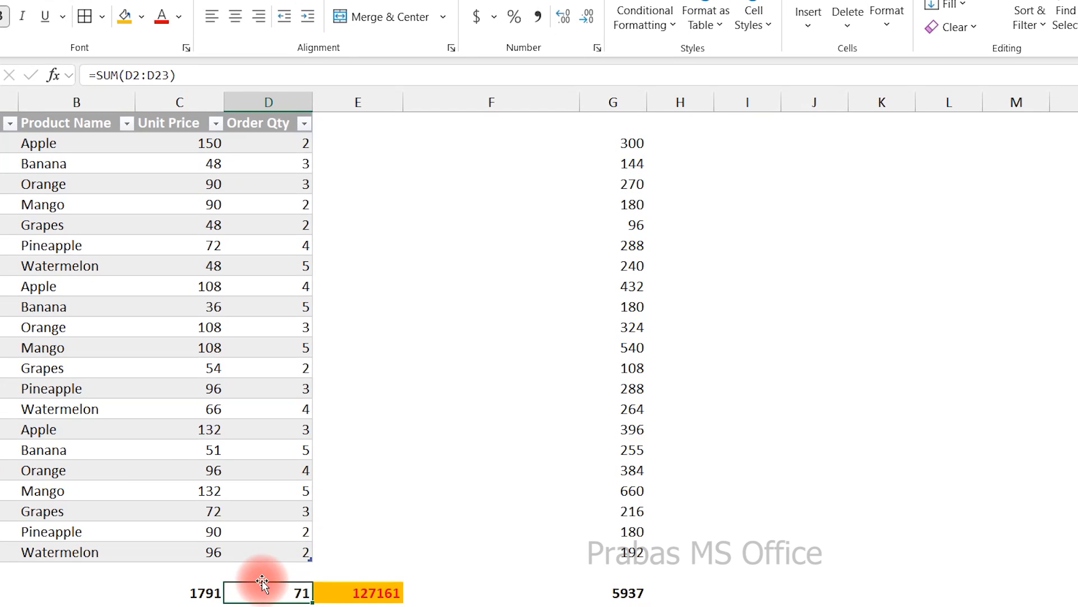
left_click(328, 586)
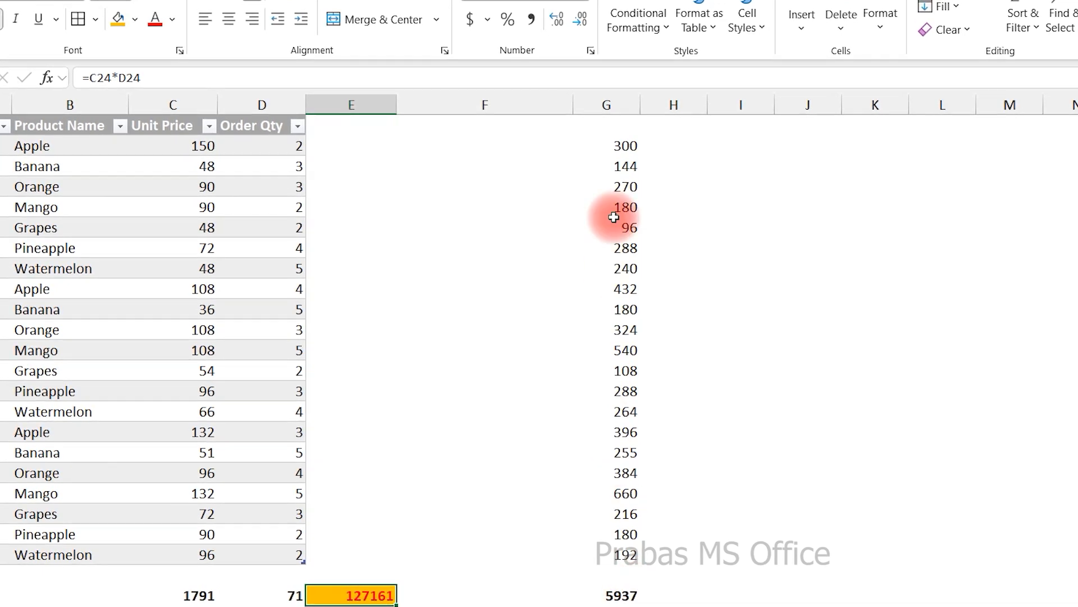
left_click_drag(632, 147, 623, 556)
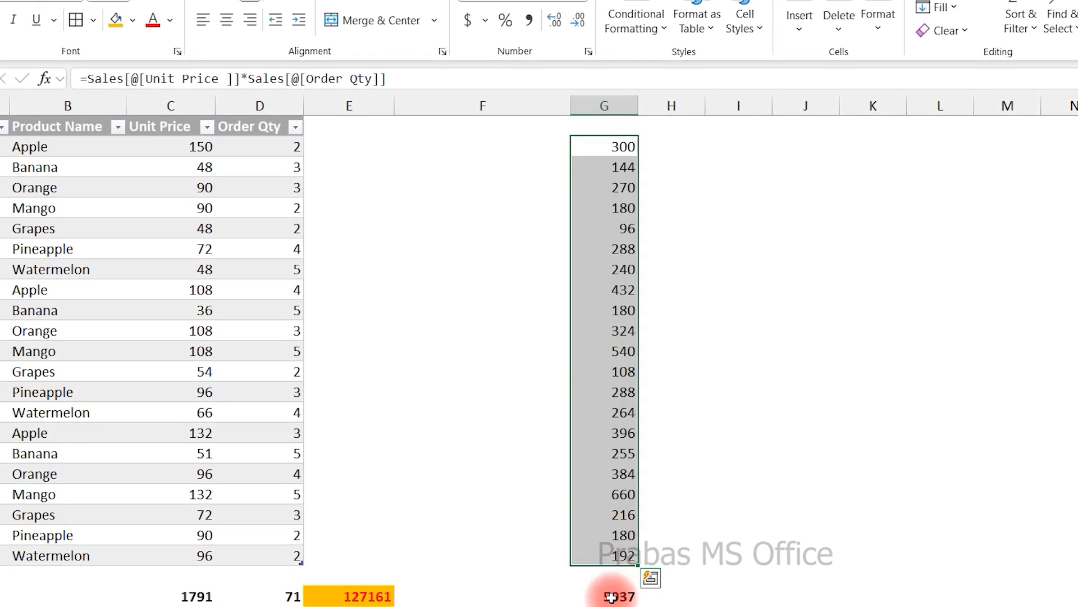
Step: Check the total of the row-by-row products in G24
left_click(611, 596)
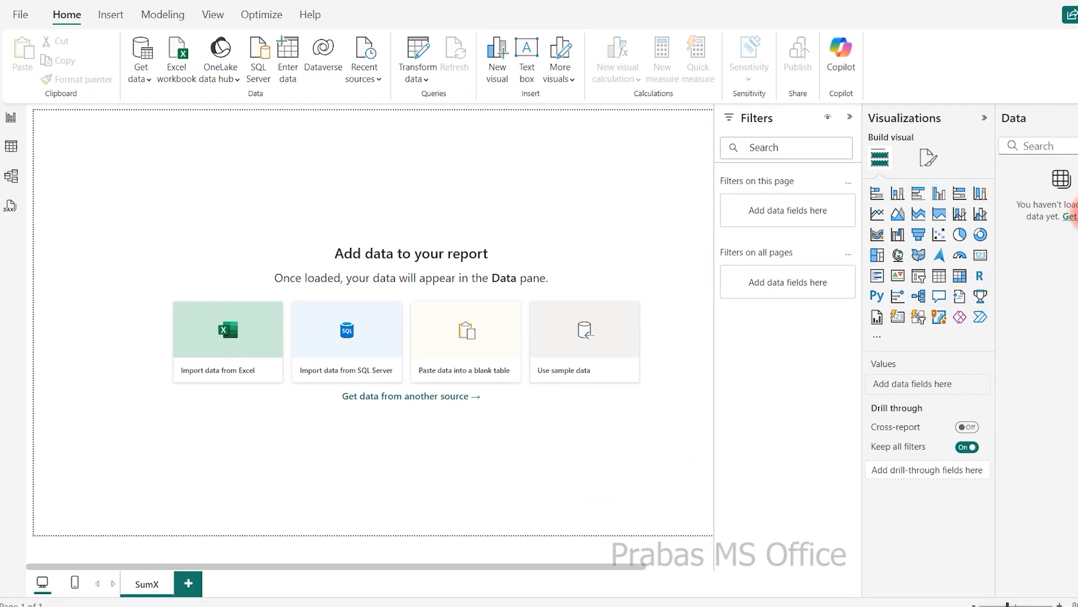
Step: Switch to Power BI Desktop and load the Sales table from the Excel workbook sumx.xlsx
left_click(1070, 216)
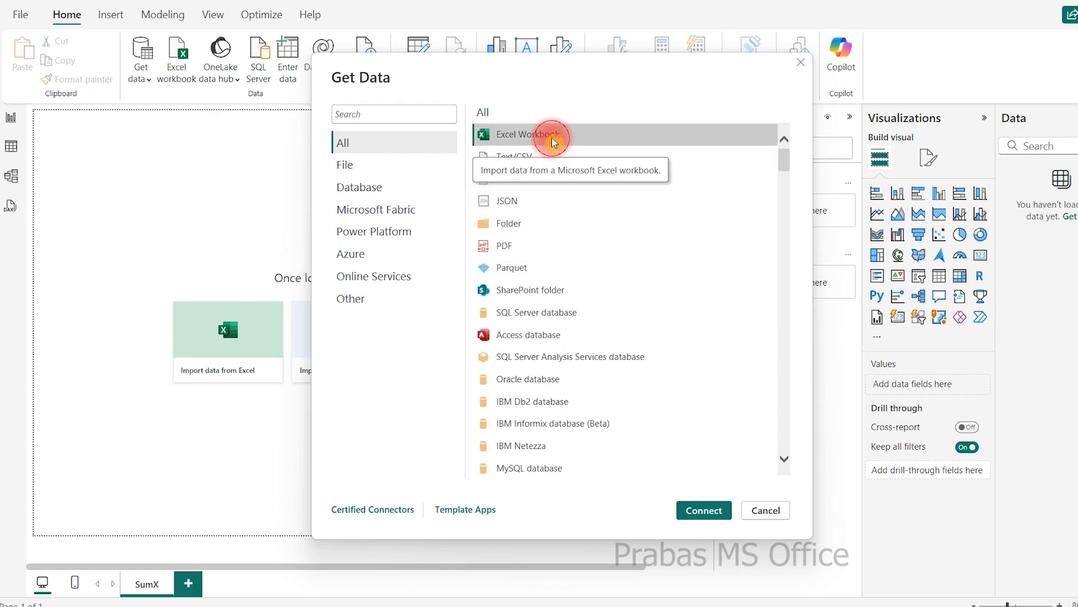
left_click(699, 509)
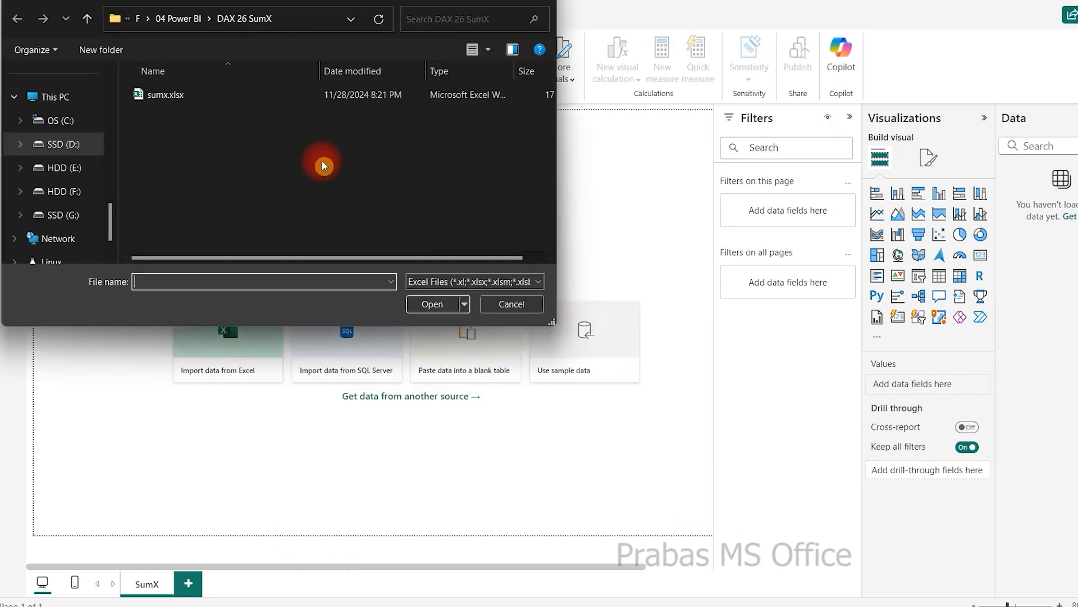
double_click(202, 99)
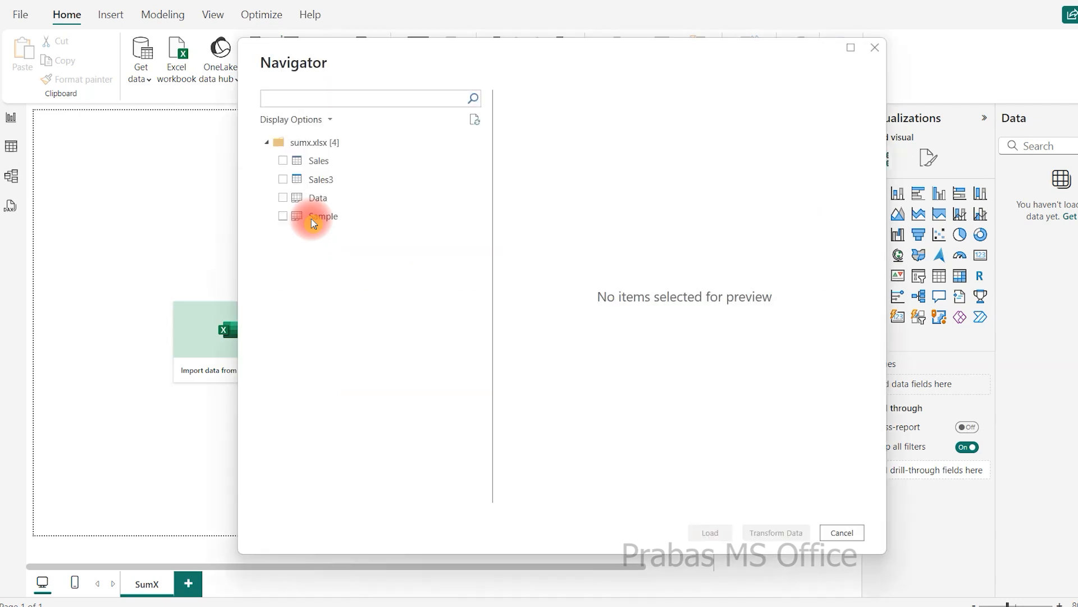
left_click(315, 163)
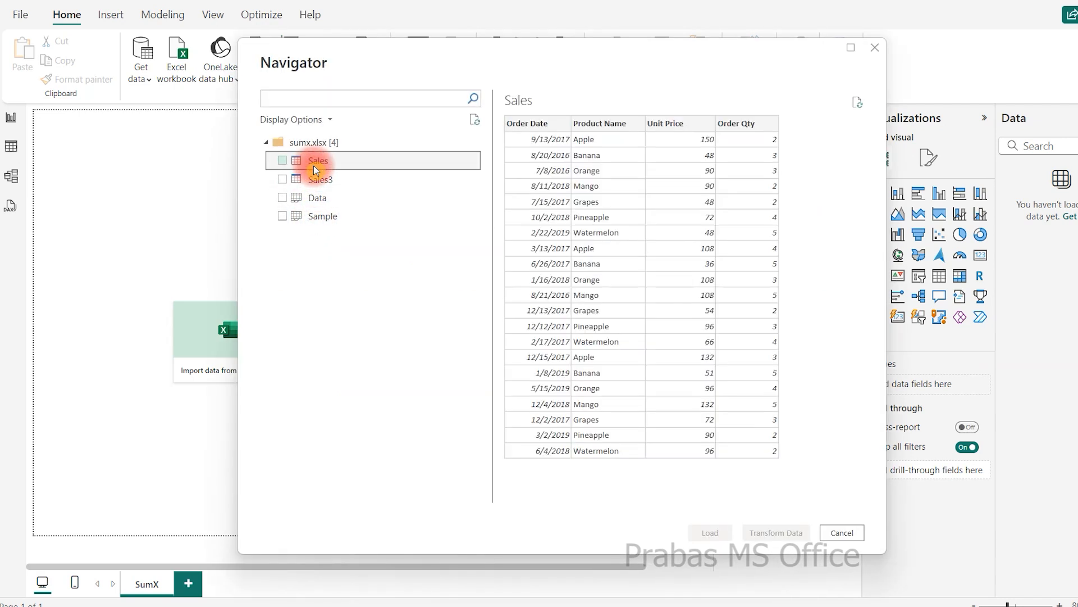
left_click(286, 161)
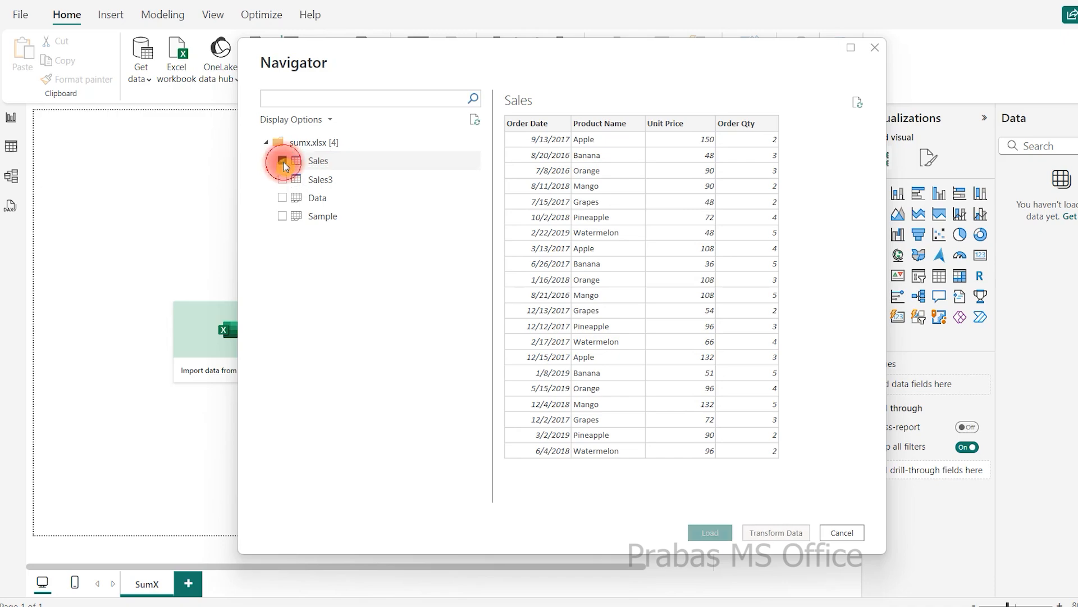
left_click(707, 532)
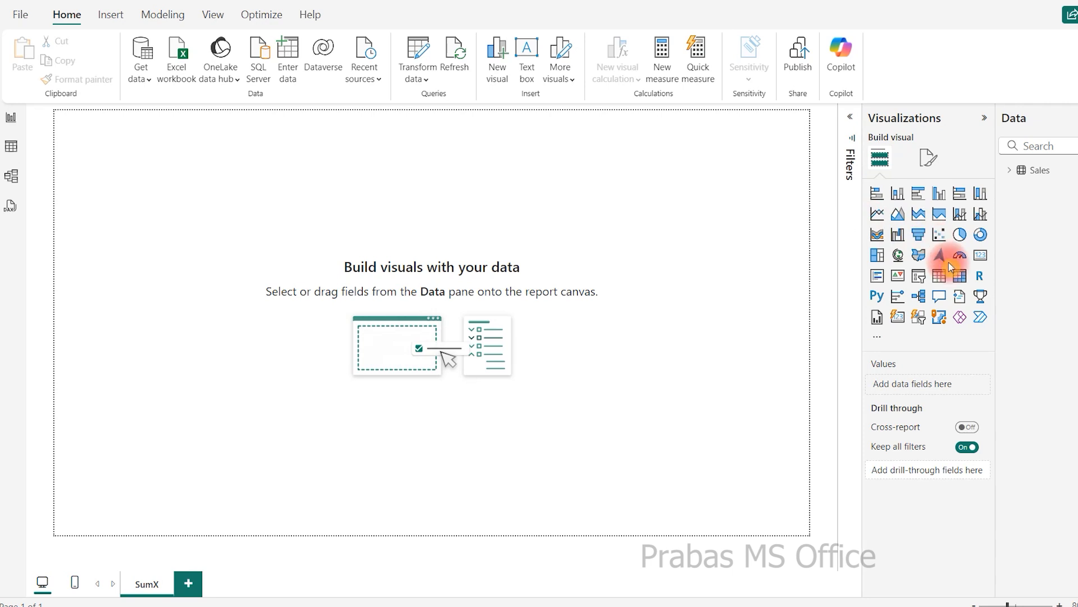
Step: Add a table visual to the SumX page with Order Date, Order Qty, Product Name and Unit Price from Sales
left_click(939, 275)
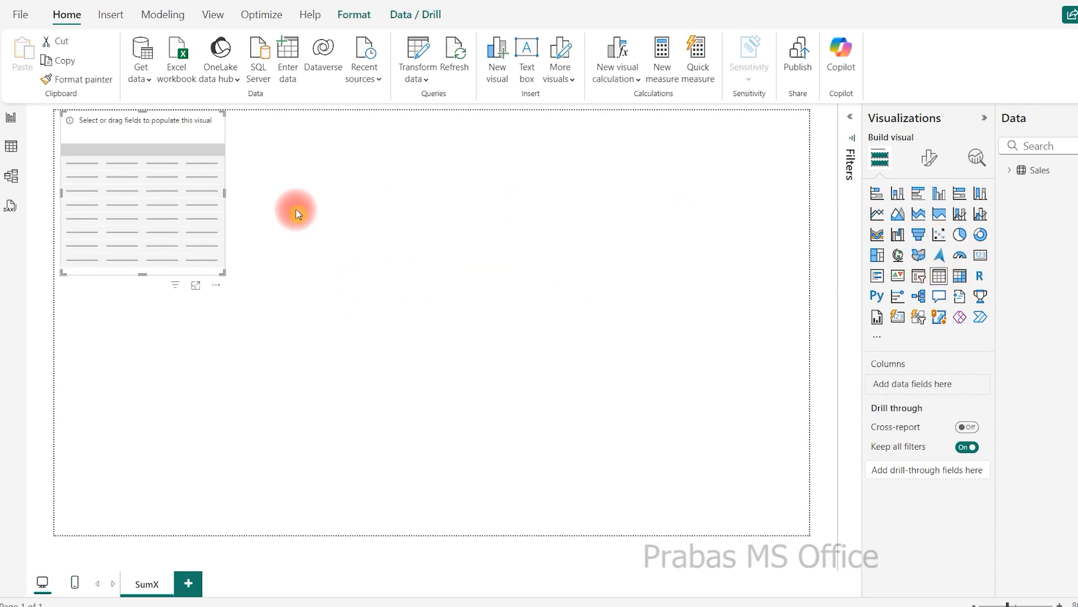
left_click(1010, 170)
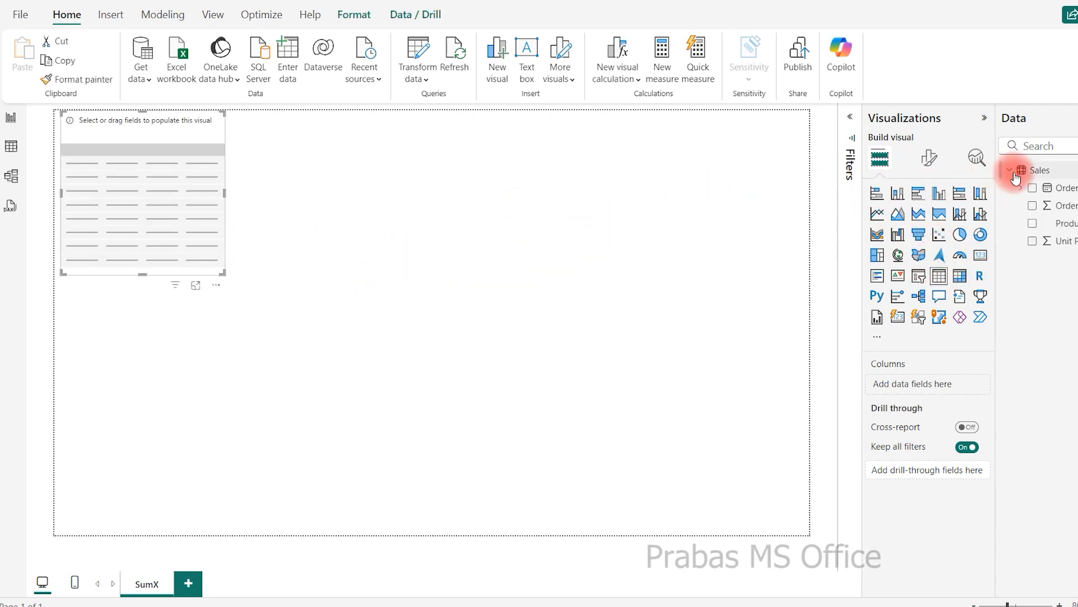
left_click(1032, 187)
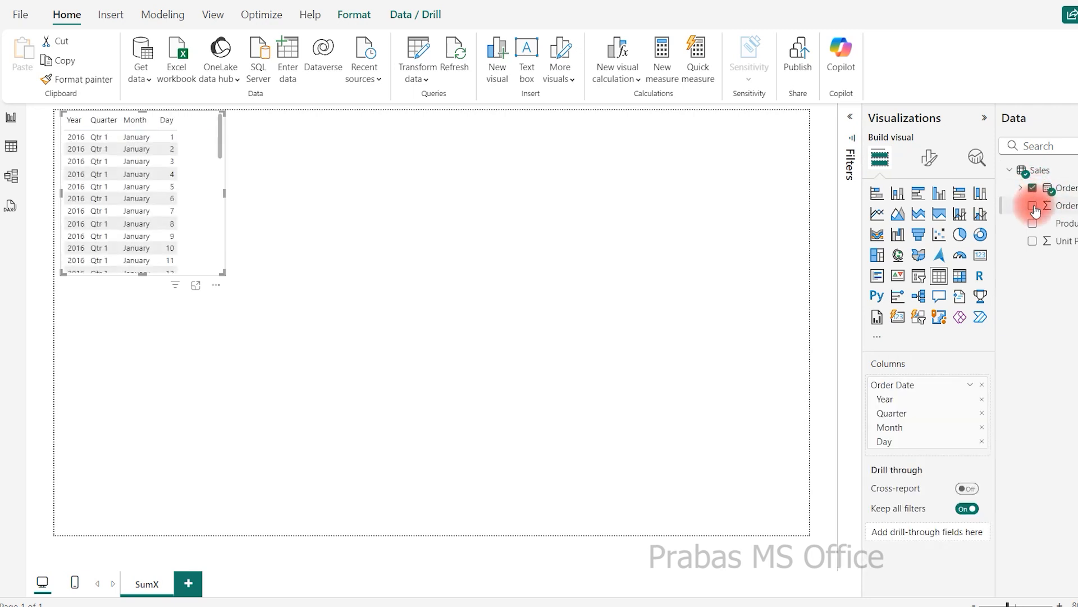
left_click(1034, 206)
left_click(1032, 223)
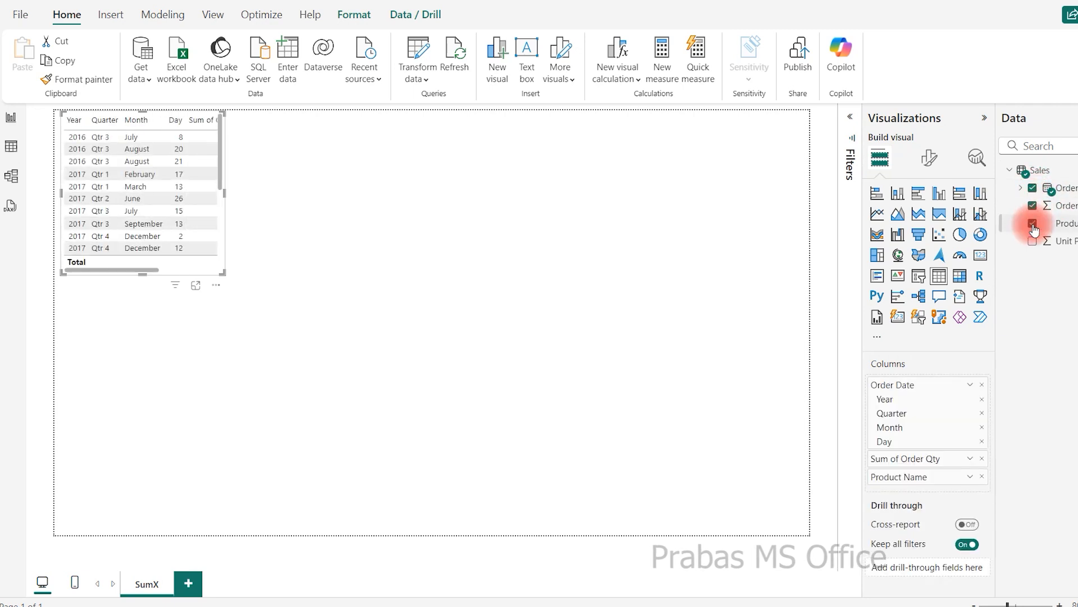
left_click(1033, 241)
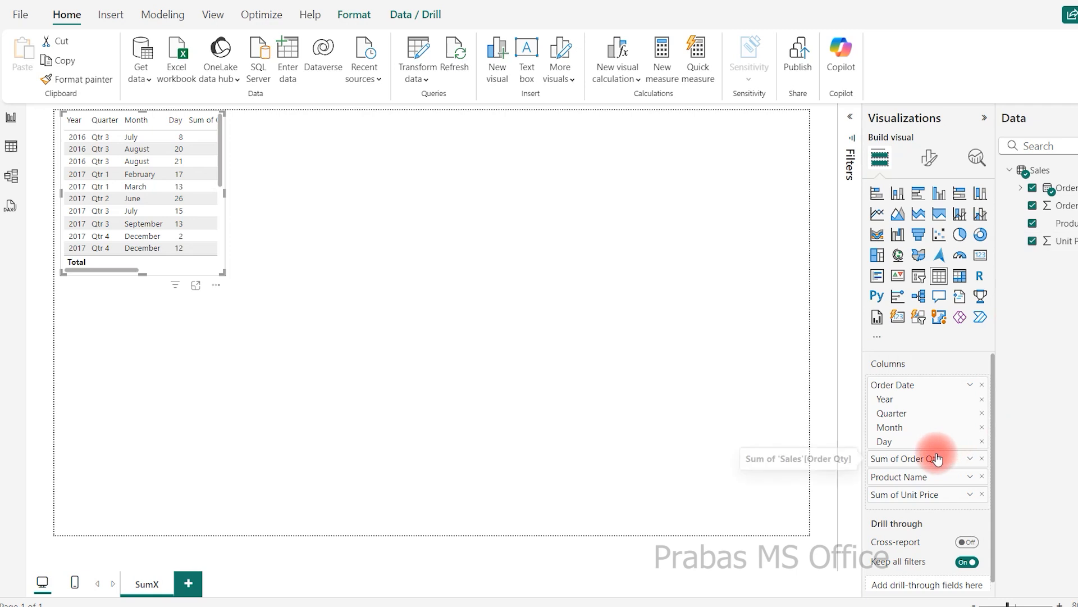
Step: Place Product Name ahead of Sum of Order Qty in the table visual and remove Year, Quarter and Month from Order Date
left_click_drag(915, 477, 920, 439)
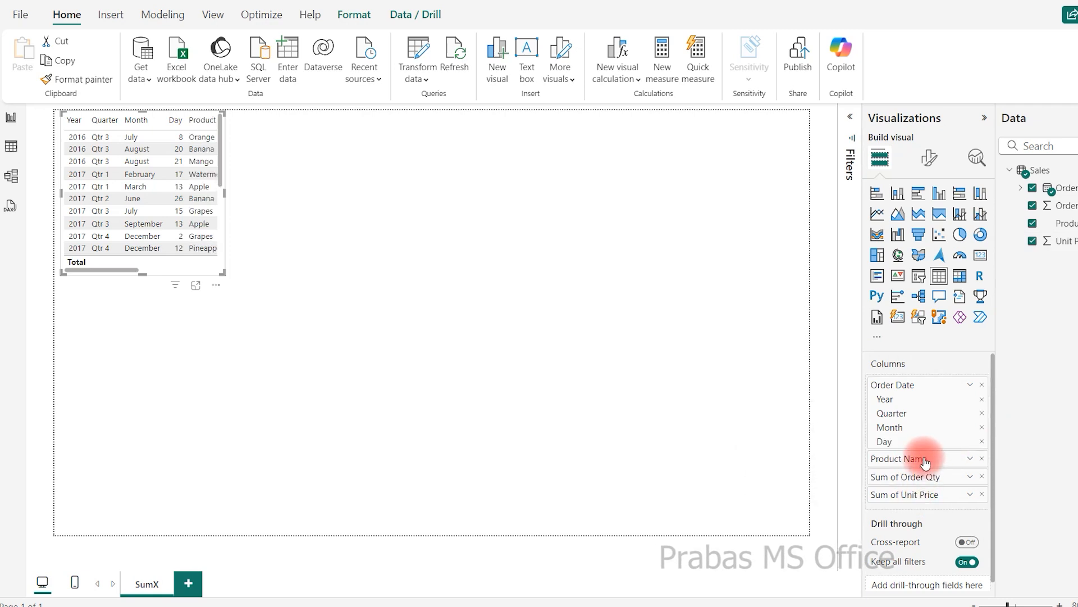
left_click(982, 400)
left_click(981, 399)
left_click(983, 399)
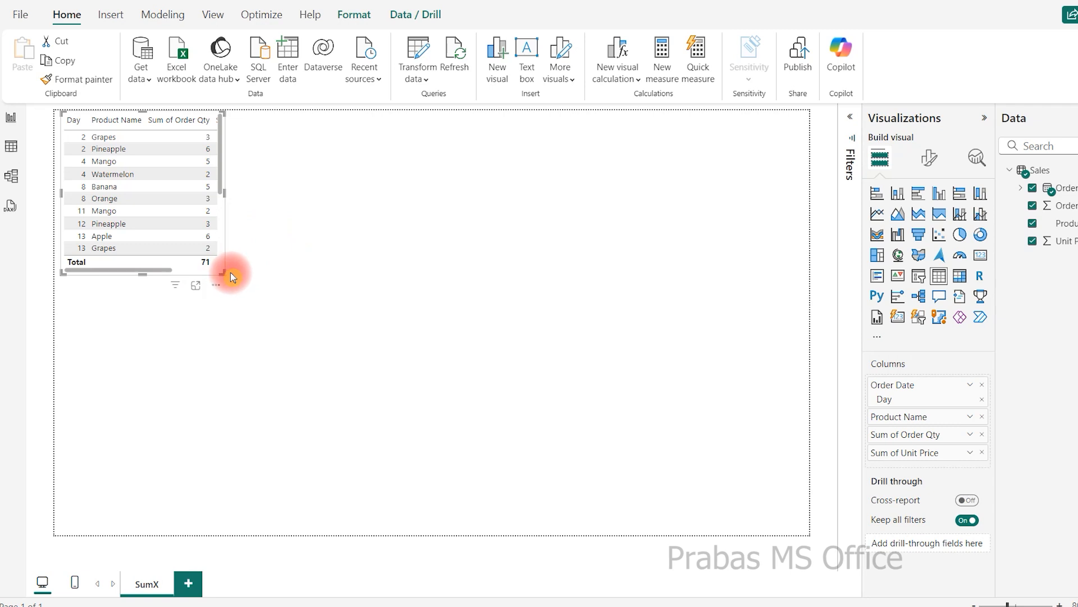
Step: Enlarge the table visual to show all its rows and columns, and place Sum of Unit Price before Sum of Order Qty
left_click_drag(226, 274, 395, 511)
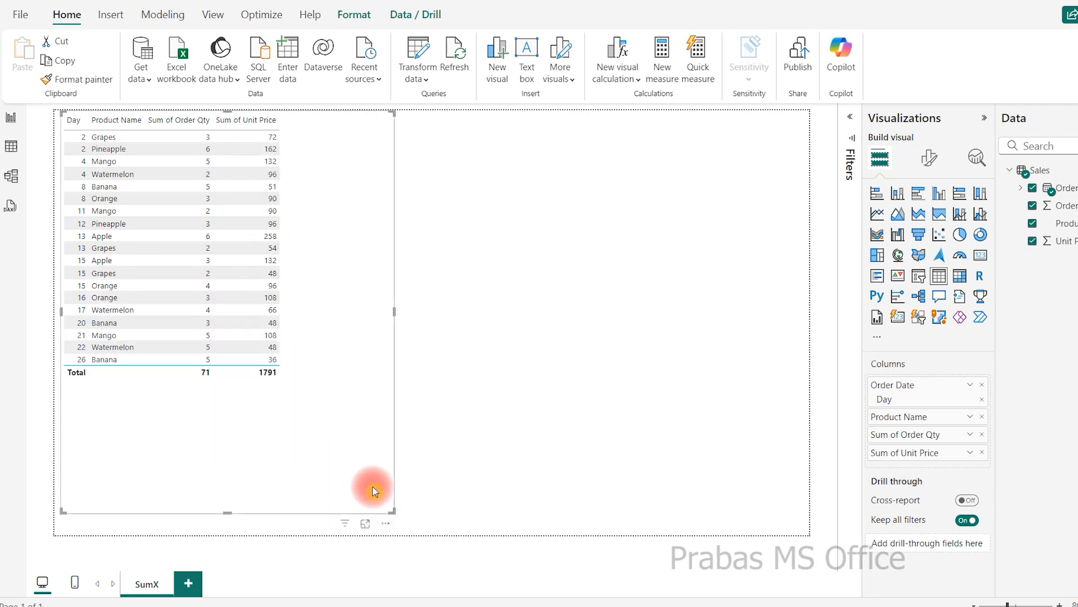
scroll(363, 476, "up", 2, "ctrl")
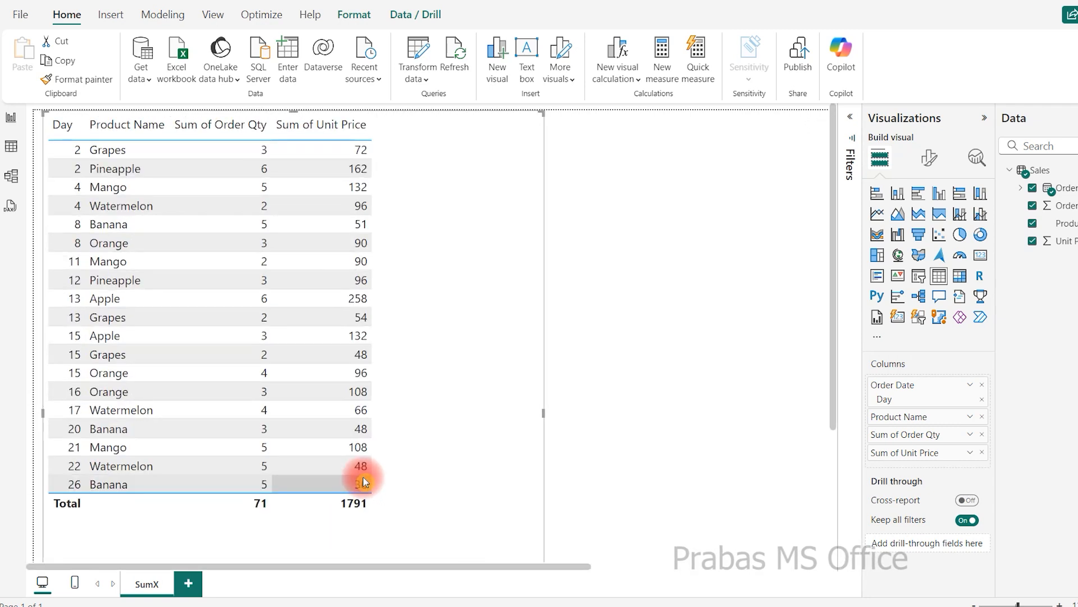
left_click_drag(544, 413, 714, 410)
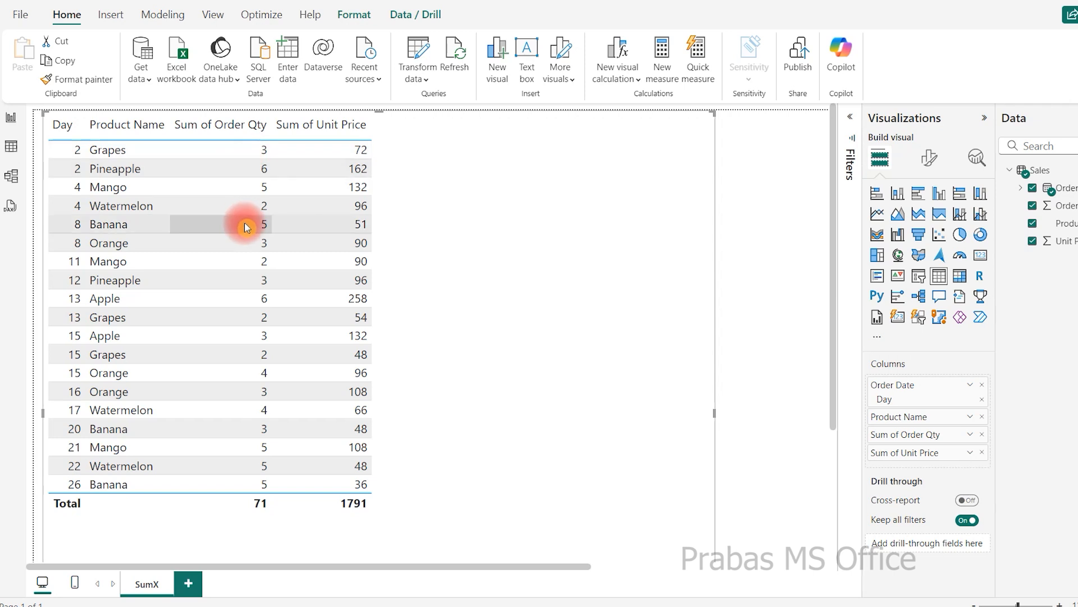
mouse_move(910, 434)
left_mouse_down()
mouse_move(912, 470)
mouse_move(905, 453)
left_mouse_up()
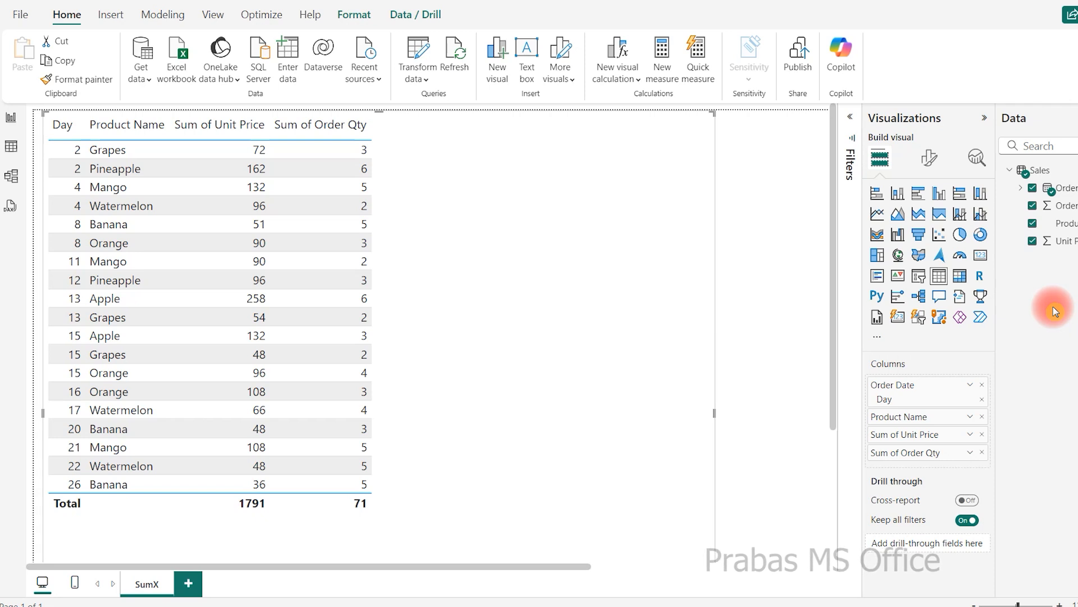
Step: Create a new measure in the Sales table named "Sales using Sum"
right_click(1055, 188)
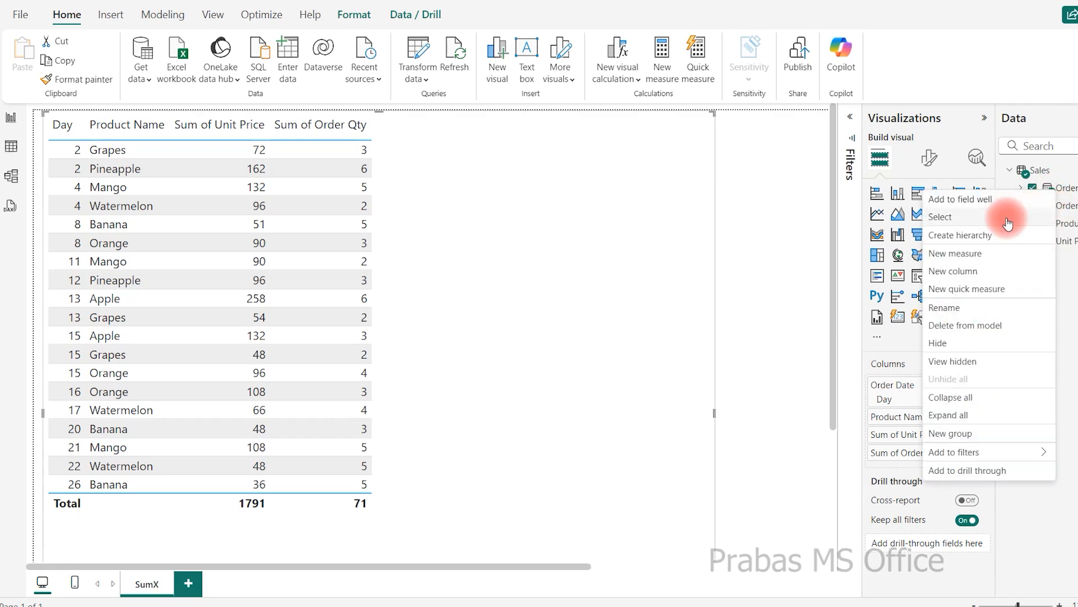
left_click(962, 252)
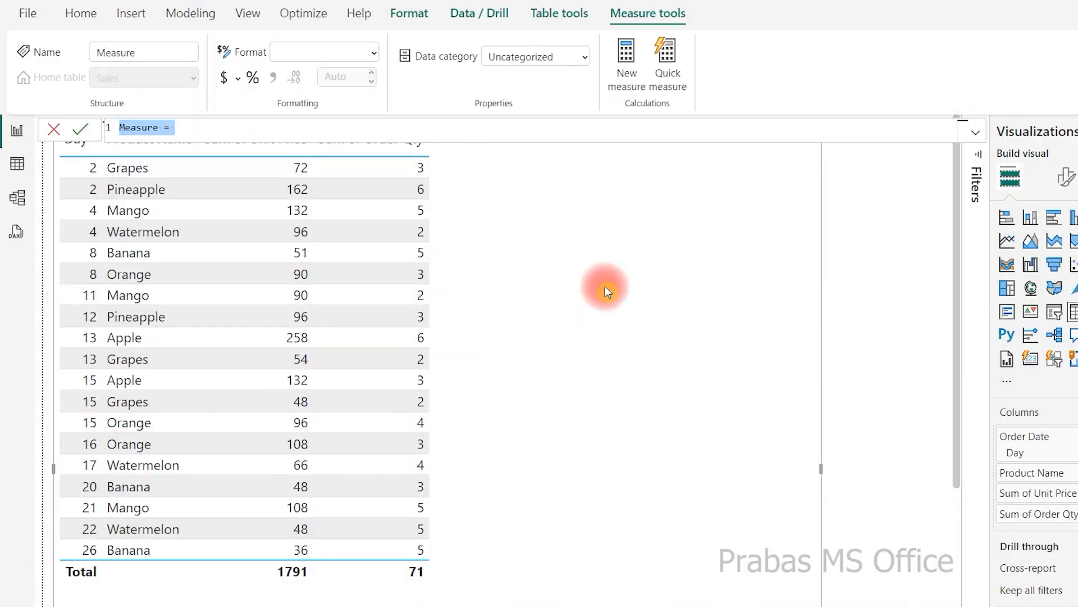
key("Home")
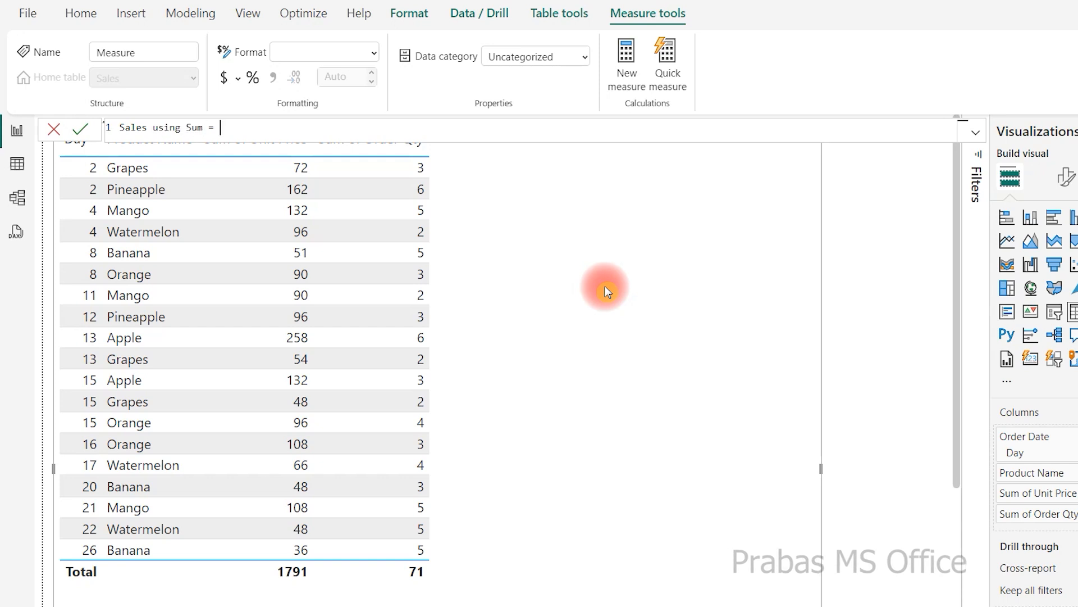
Step: Enter the measure's formula as the SUM of Sales[Unit Price ] multiplied by the SUM of Sales[Order Qty]
type("su")
key("Tab")
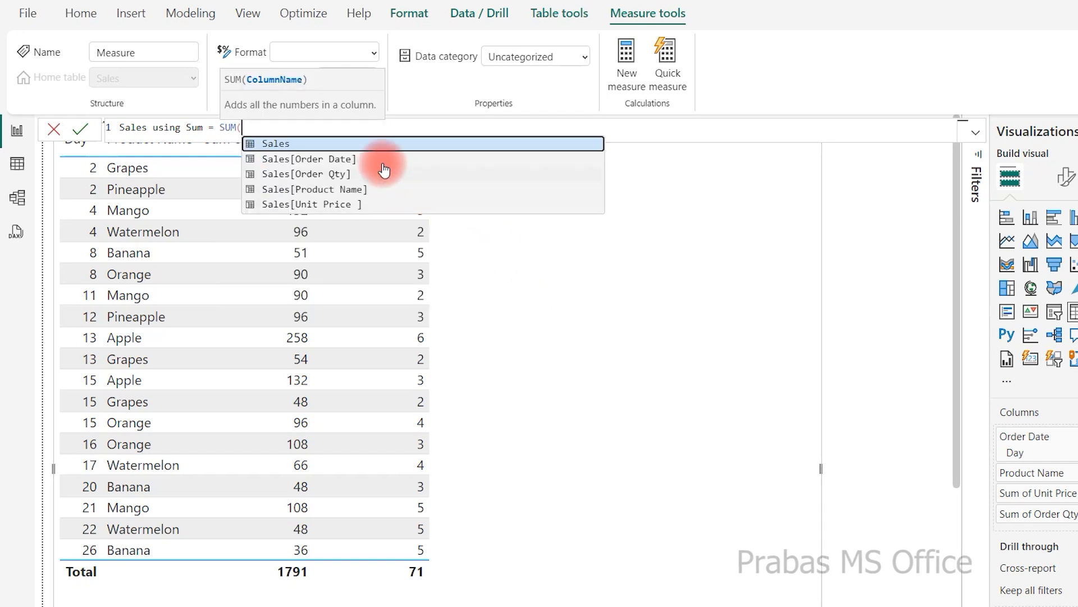
left_click(332, 208)
type("*sum")
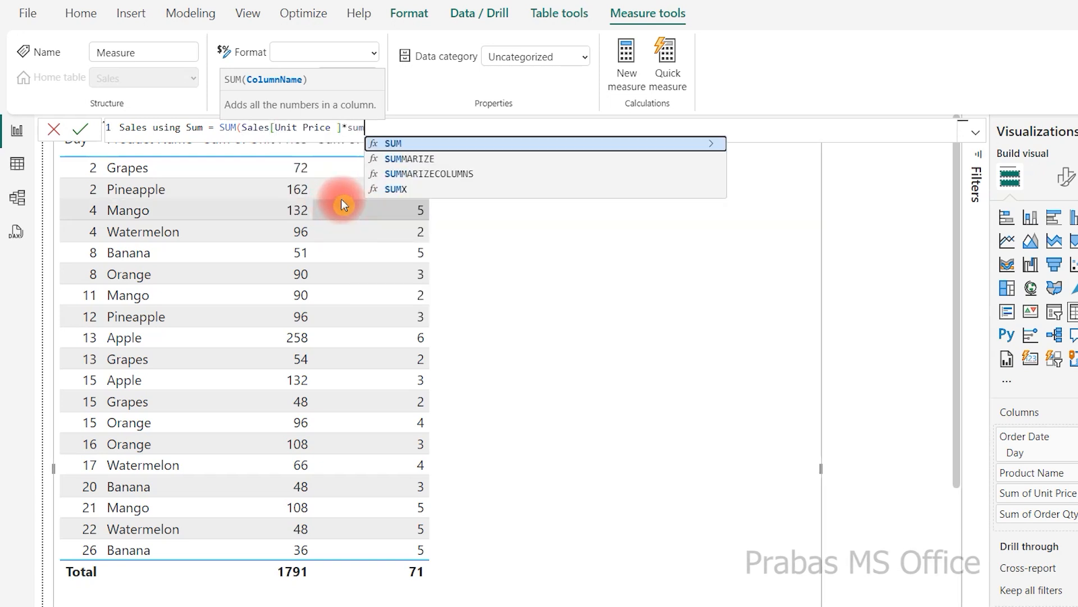
key("Tab")
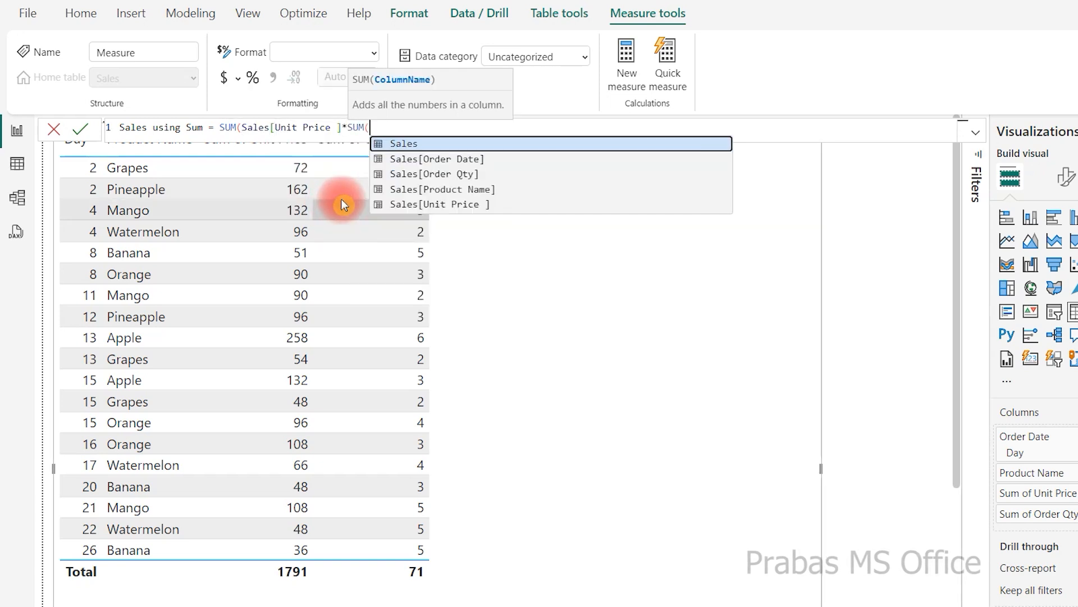
left_click(448, 179)
type(")")
key("Return")
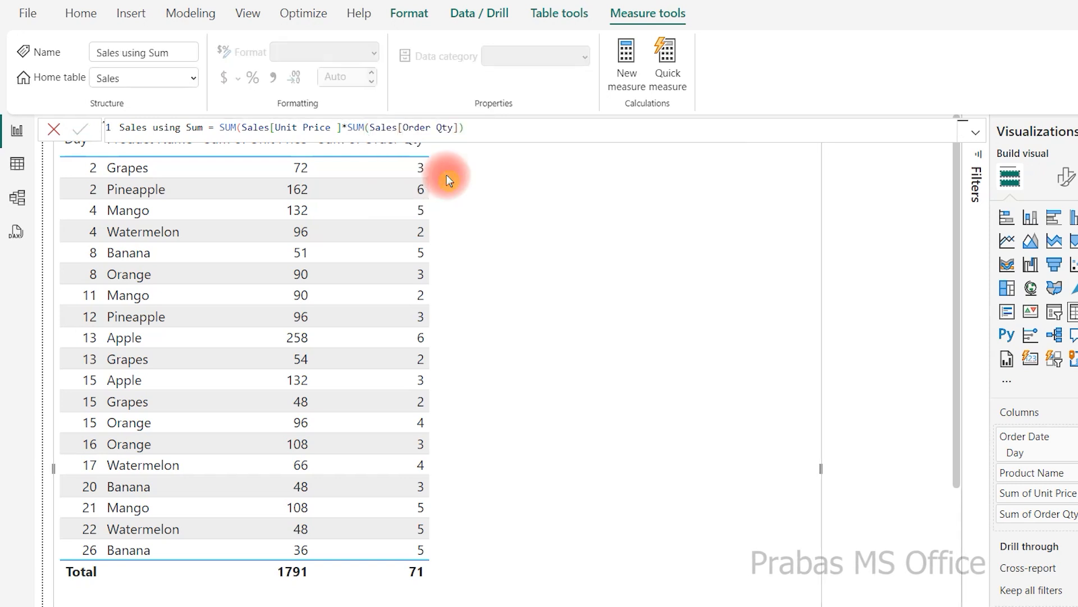
Step: Correct the parentheses so the measure reads SUM(Sales[Unit Price ])*SUM(Sales[Order Qty]), and commit it
left_click(344, 128)
type(")")
key("End")
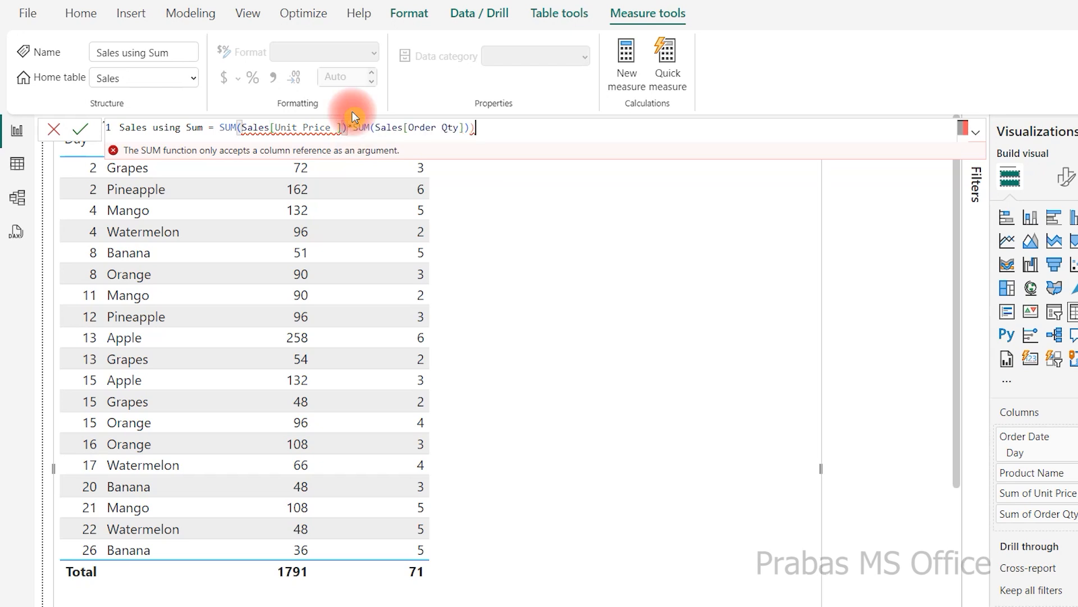
key("Left")
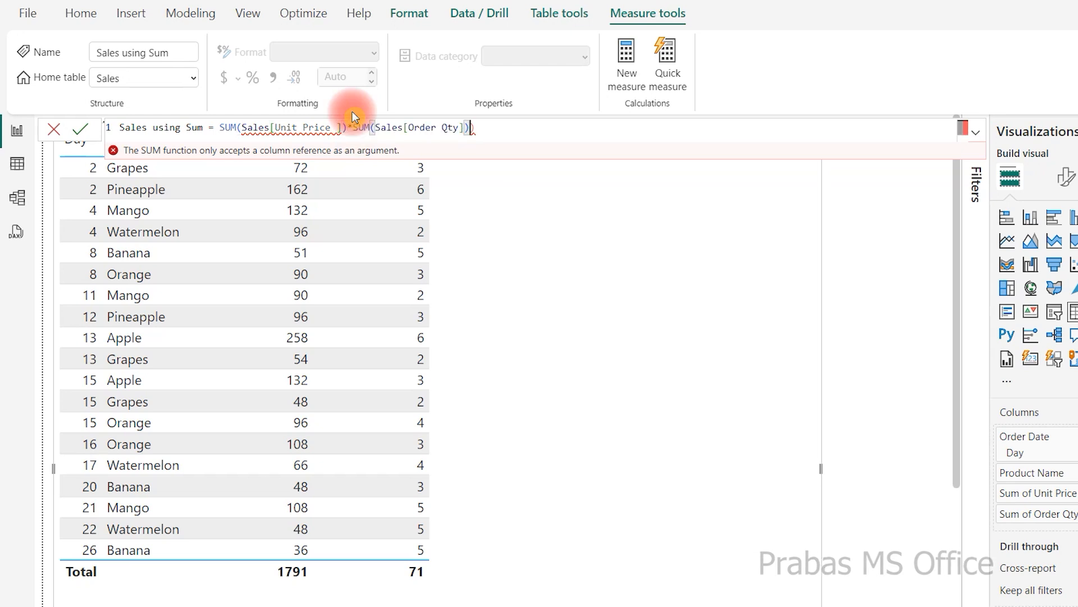
key("Delete")
key("Return")
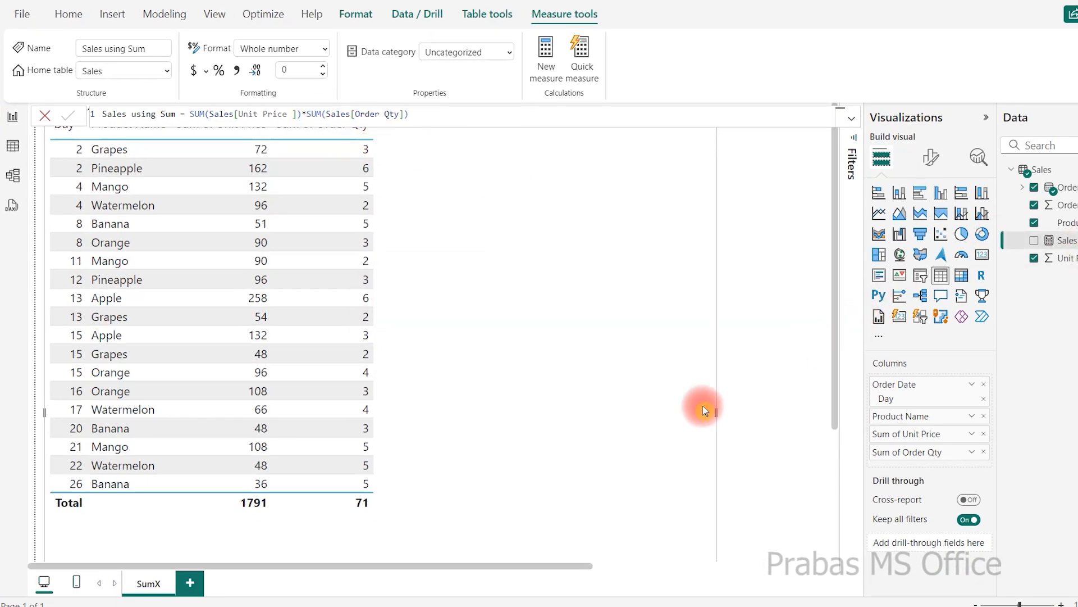
Step: Narrow the table visual slightly from its outer edge to free space beside it, and deselect it
left_click(595, 416)
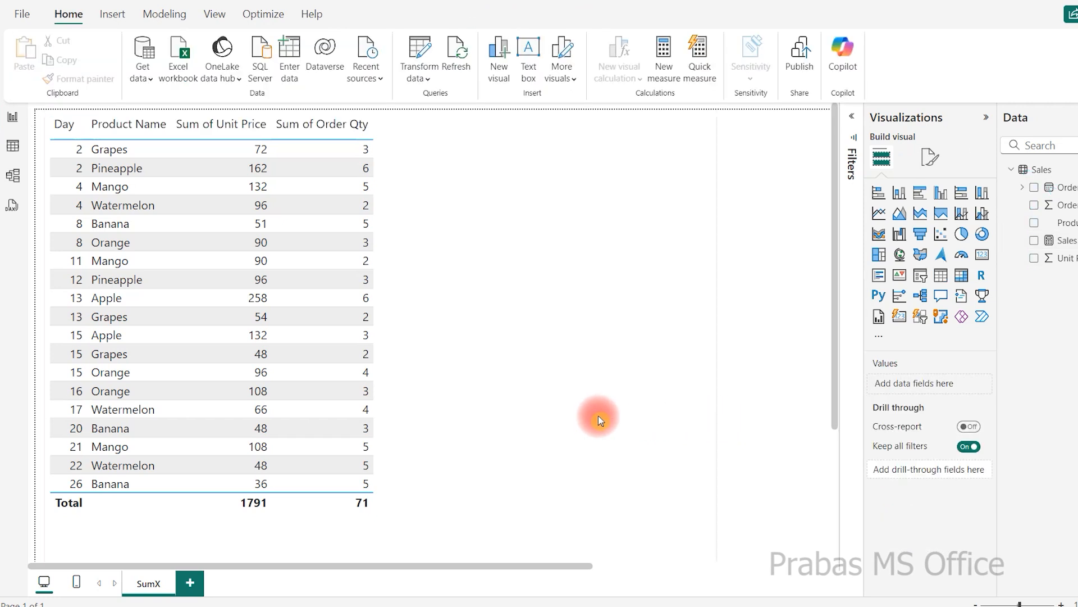
left_click_drag(717, 405, 655, 414)
left_click(696, 377)
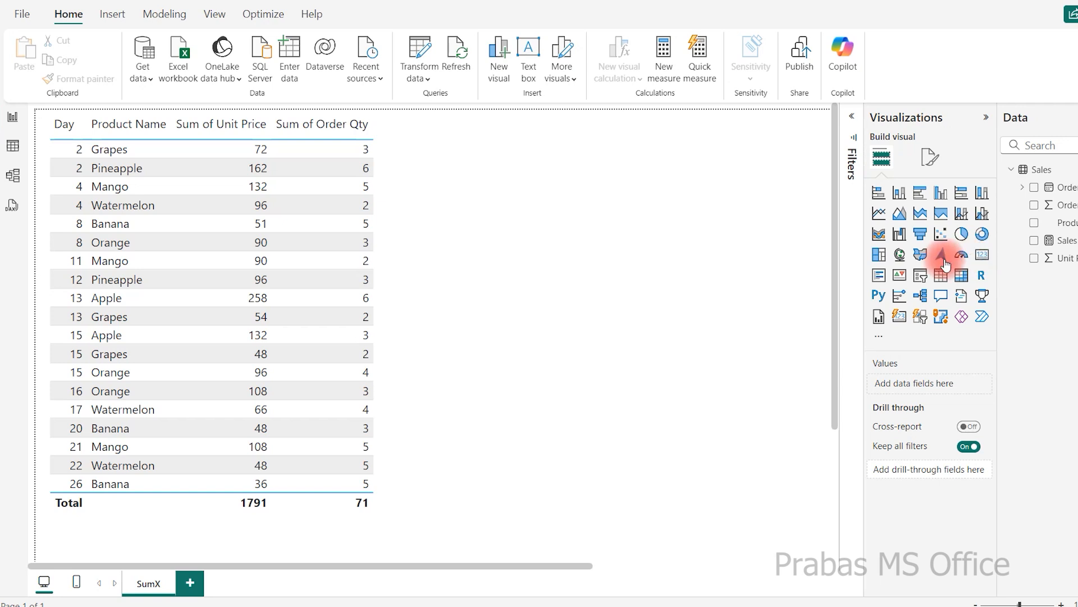
Step: Insert a card visual beside the table and shrink it to a small card near the page's upper edge
left_click(982, 254)
scroll(730, 422, "down", 3)
left_click_drag(576, 567, 695, 566)
left_click_drag(742, 530, 739, 162)
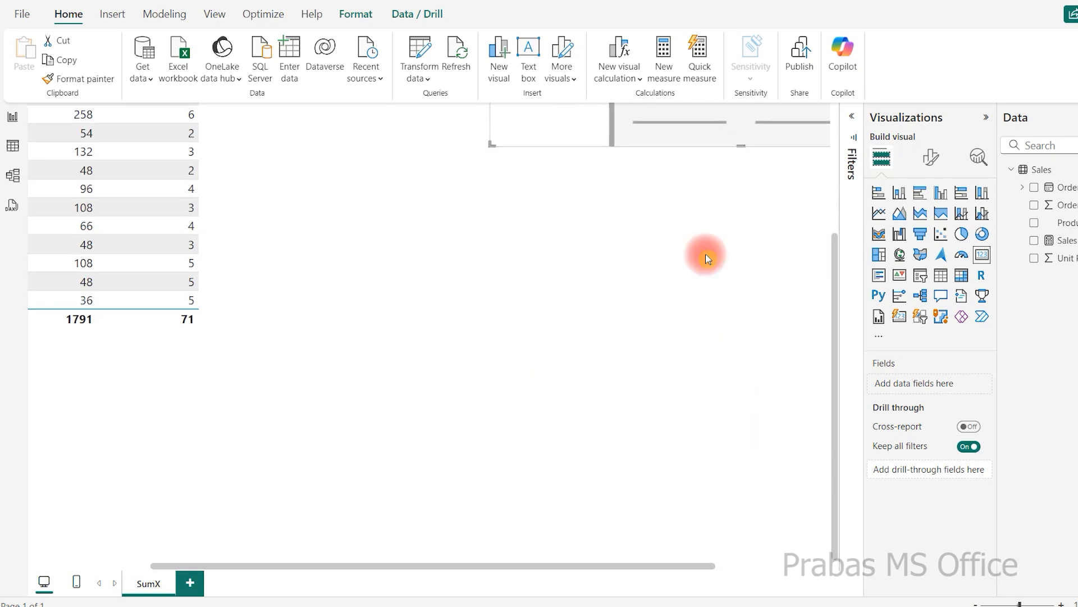
left_click_drag(641, 564, 815, 566)
scroll(624, 402, "up", 3)
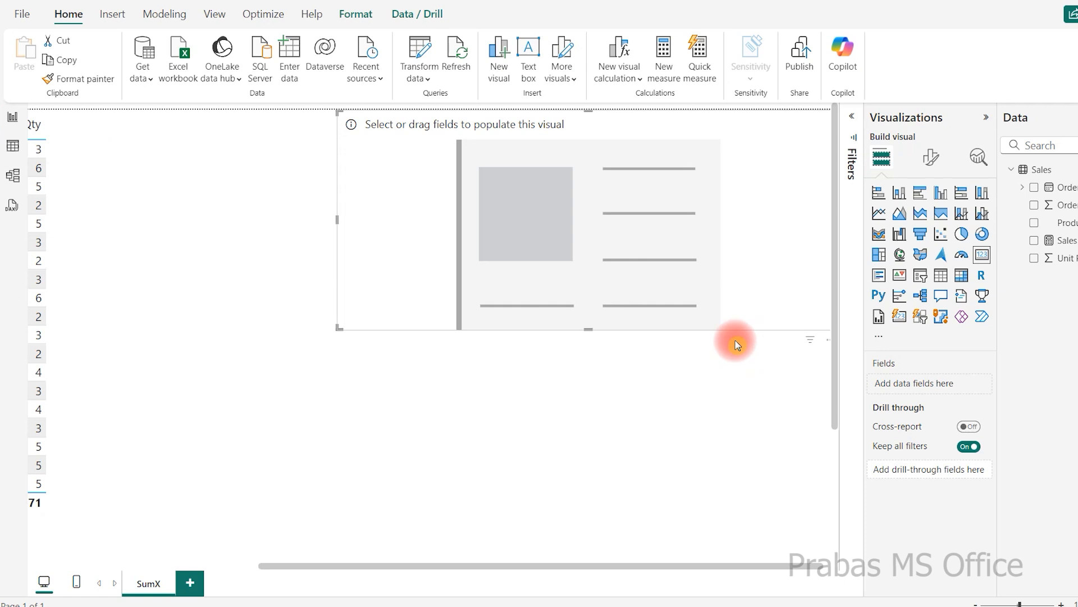
left_click_drag(688, 563, 696, 564)
left_click_drag(827, 333, 503, 236)
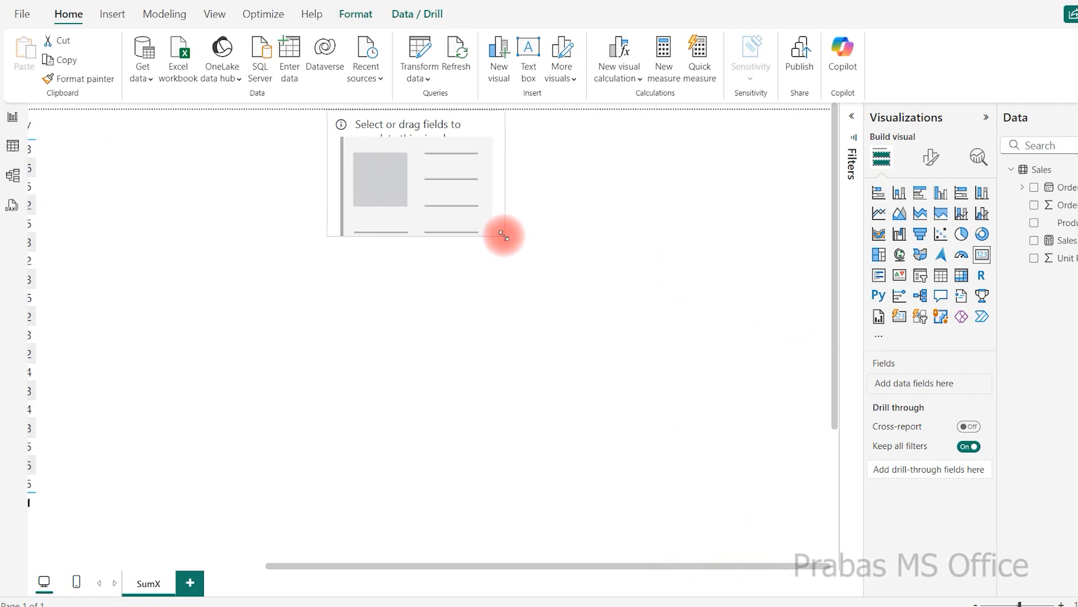
Step: Show the Sales using Sum measure in the new card visual
left_click_drag(500, 568, 144, 481)
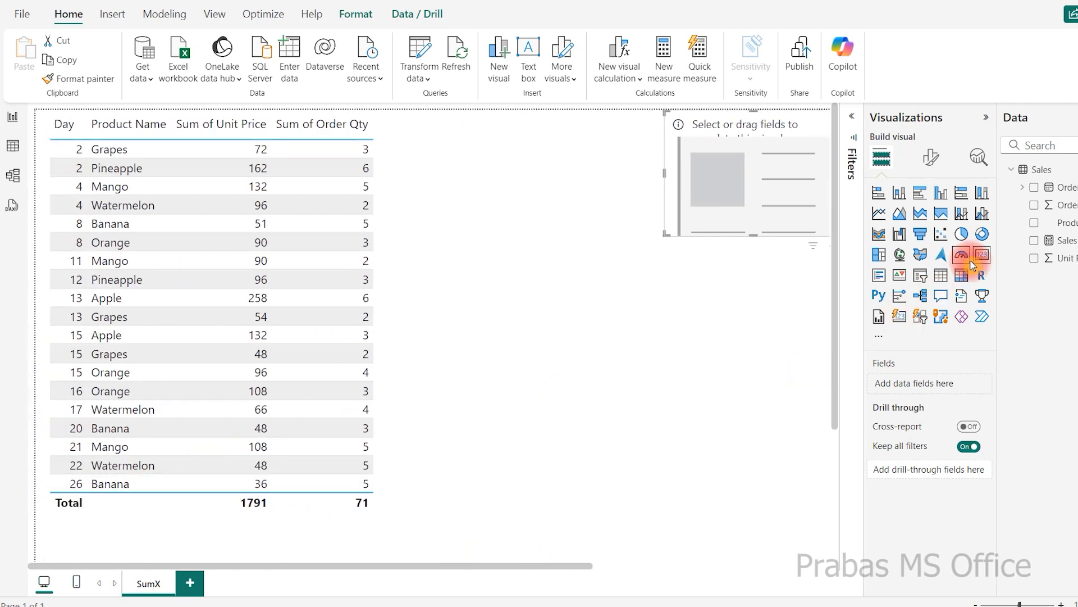
left_click_drag(1070, 245, 792, 186)
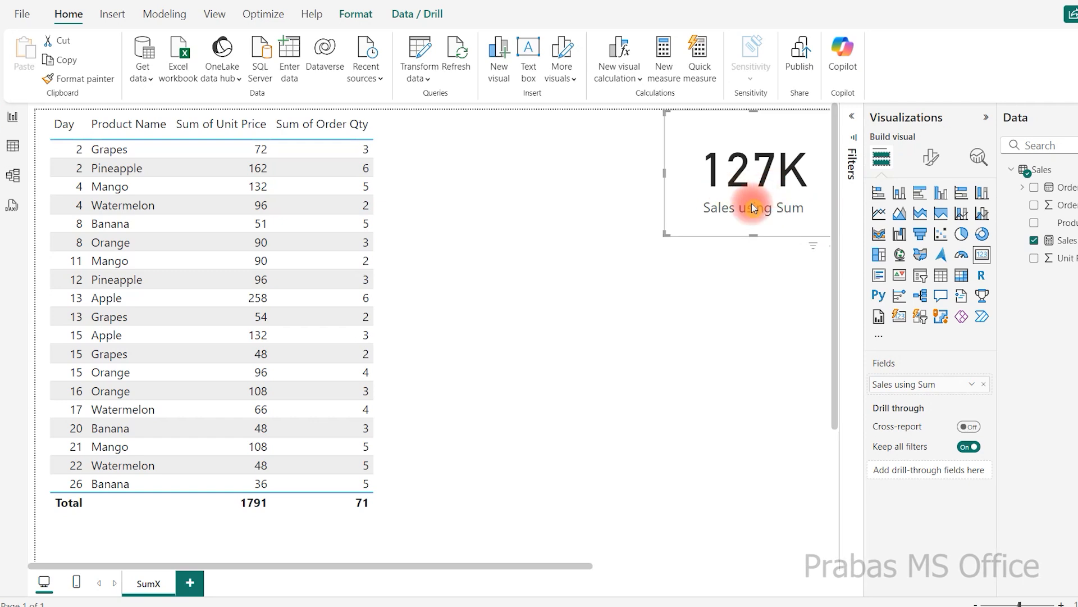
Step: Switch to Excel to check the product of the column totals in E24, and return to Power BI
key("alt+Tab")
left_click(409, 540)
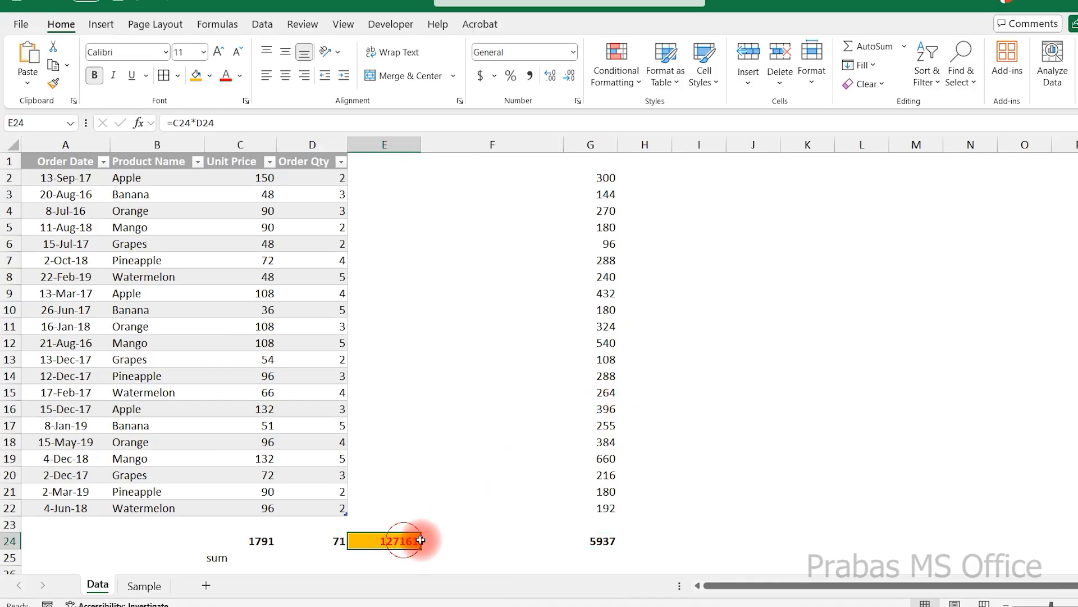
key("alt+Tab")
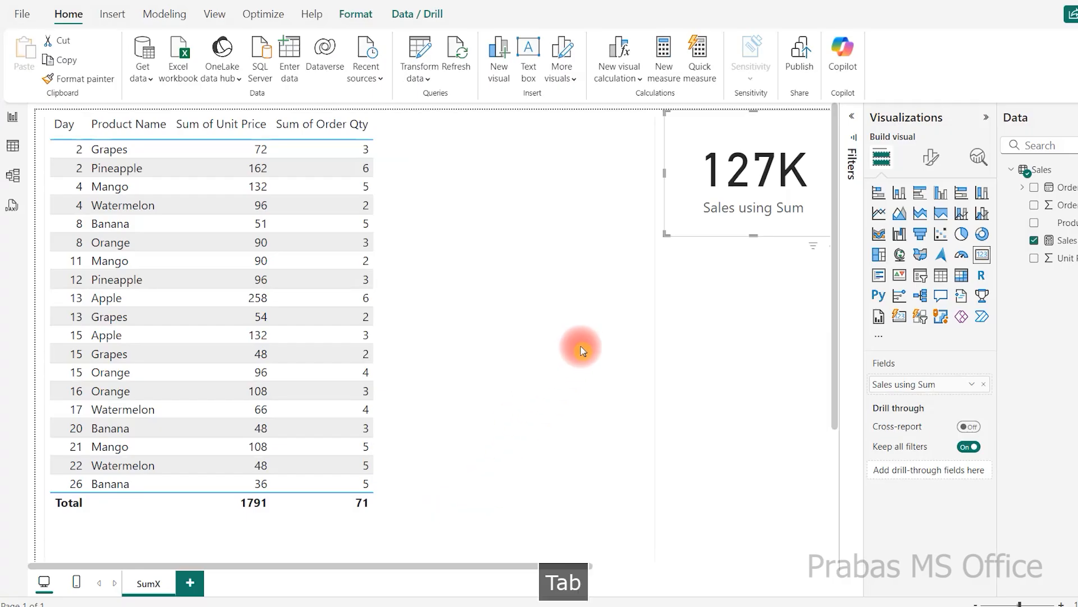
Step: Duplicate the Sales using Sum card and place the copy directly below the original
left_click(700, 291)
left_click(693, 221)
key("ctrl+v")
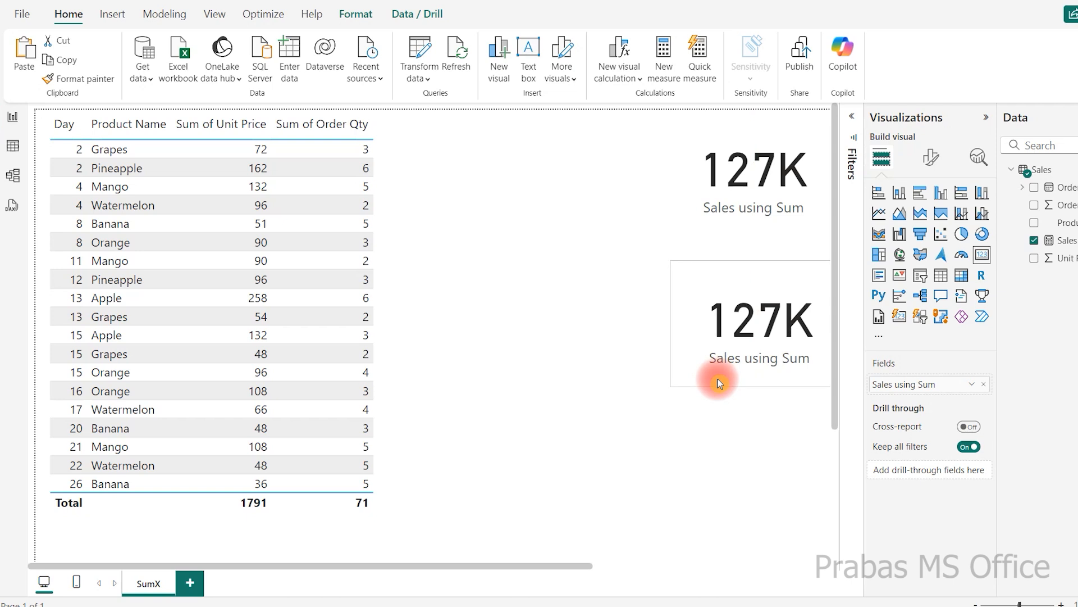
left_click(728, 221)
left_click(730, 299)
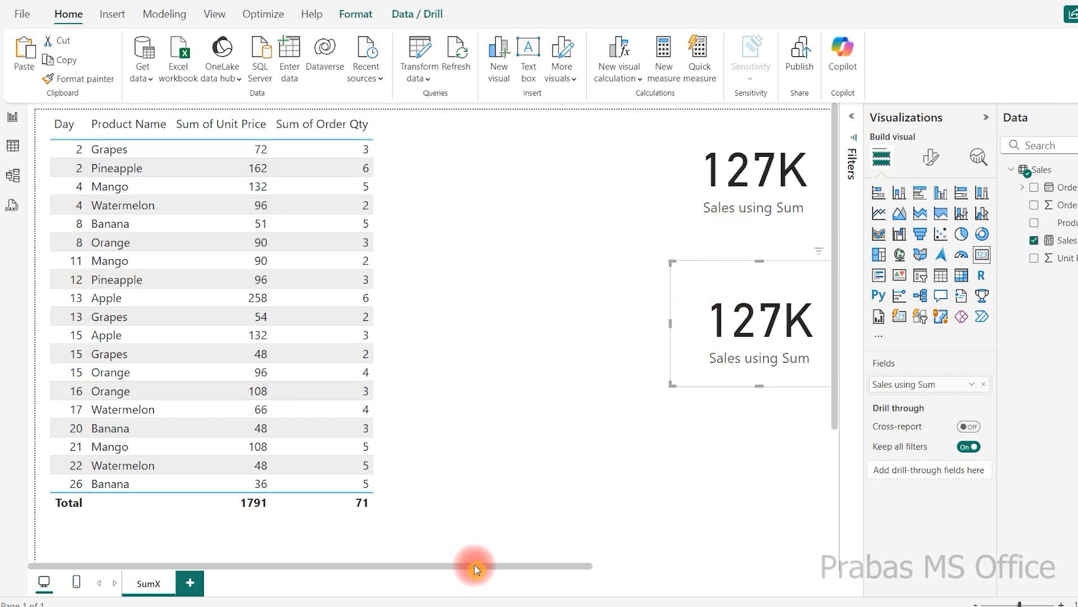
Step: Add the Sales using Sum measure to the table visual as its last column
left_click_drag(1056, 240, 480, 248)
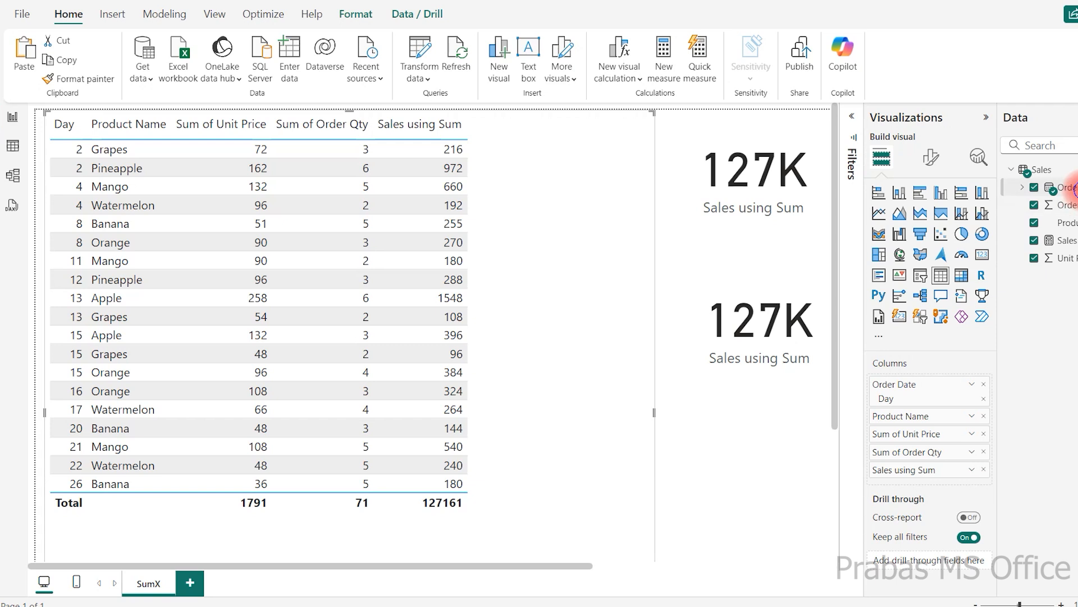
Step: Create a new measure in the Sales table and start its formula with sumx(
right_click(1073, 188)
left_click(1011, 260)
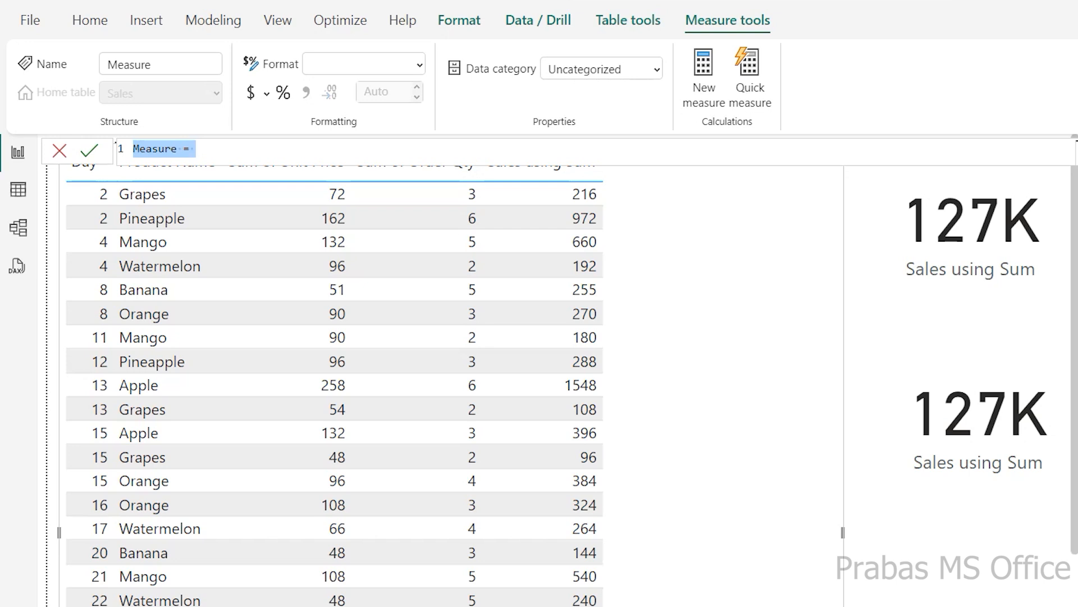
type("sumx")
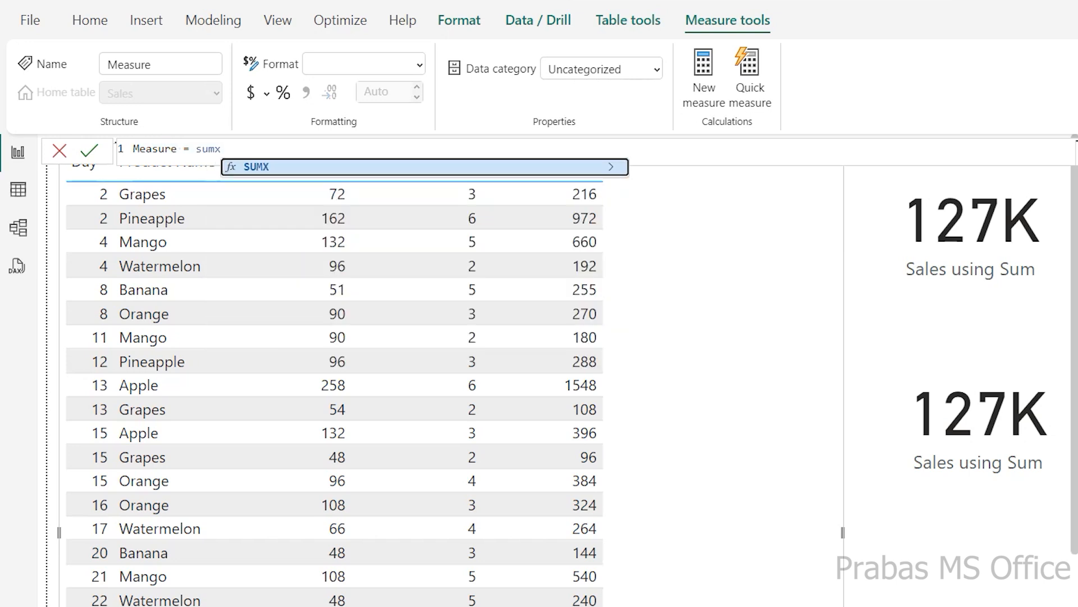
type("(")
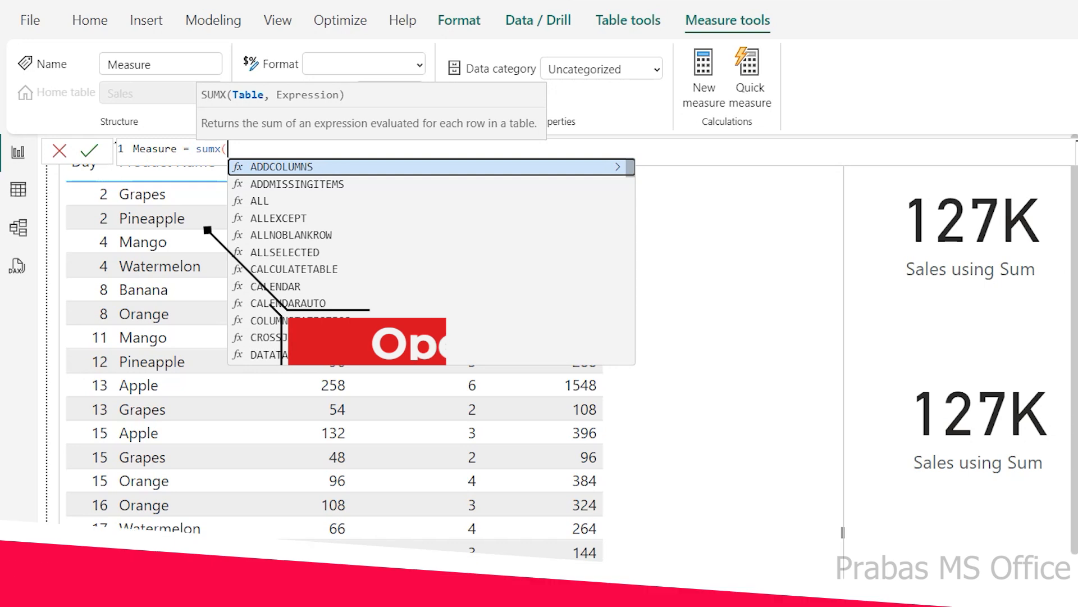
Step: Name the new measure sales using sumx in place of the default name
double_click(153, 148)
type("sales using ds")
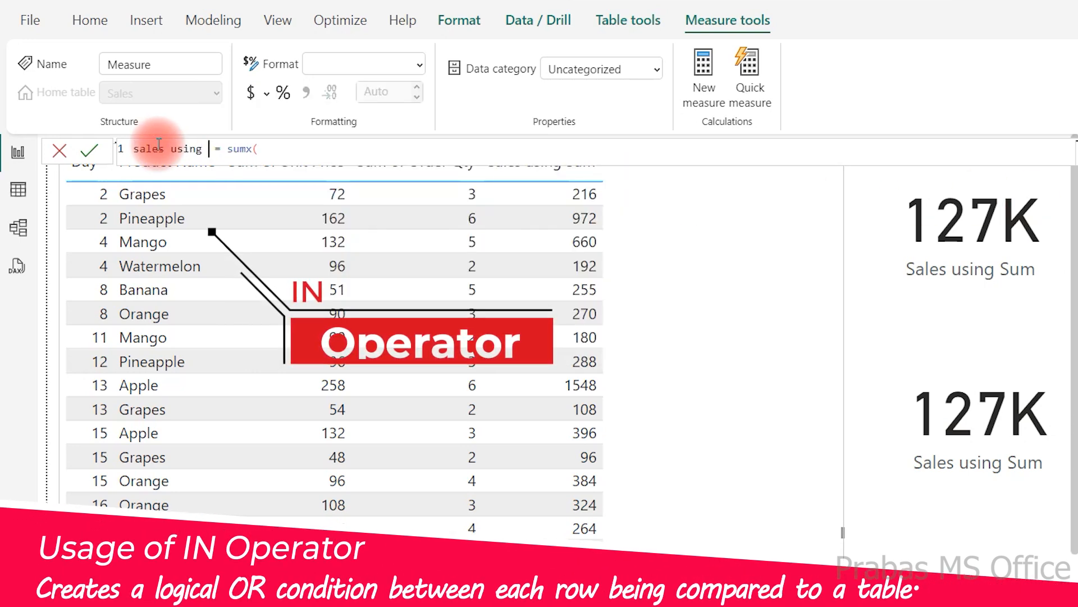
key("BackSpace")
key("BackSpace")
type("sumx")
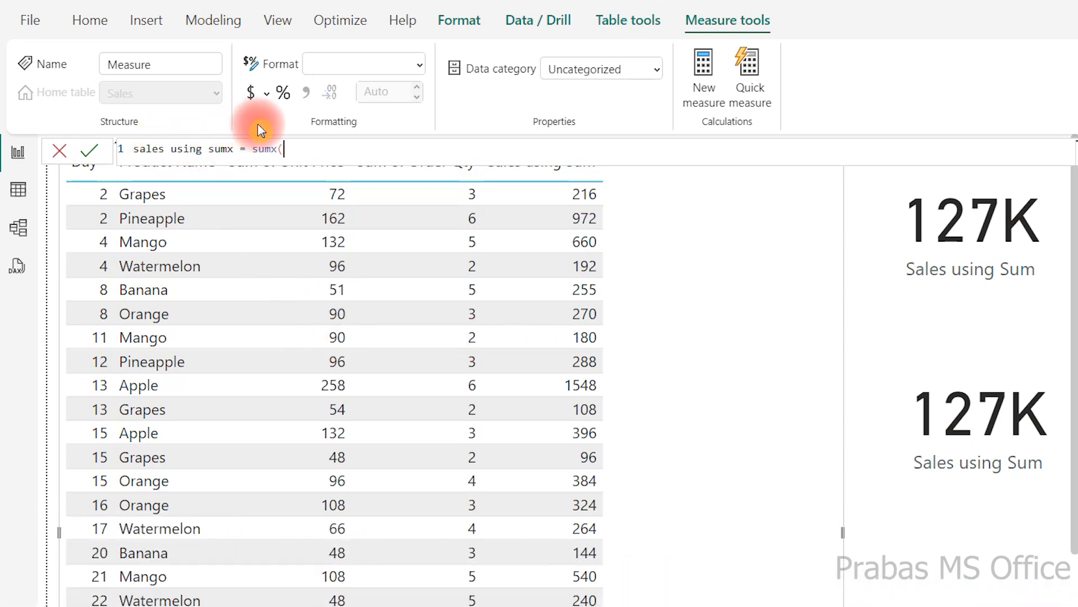
Step: Enter Sales as the SUMX table argument and begin the expression with Sales[Unit Price ]
key("BackSpace")
type("(")
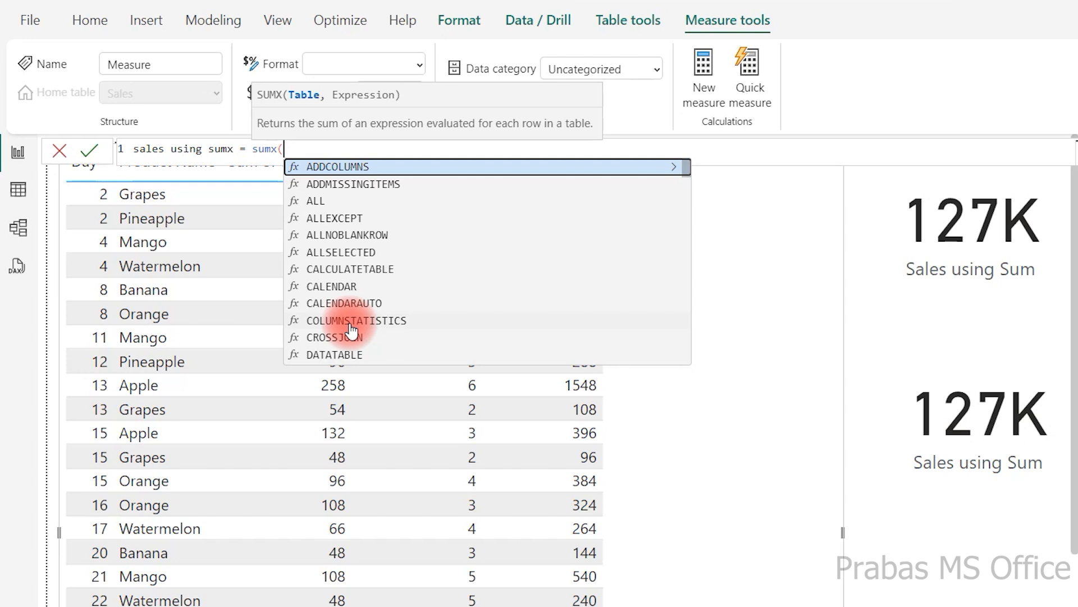
type("Sales")
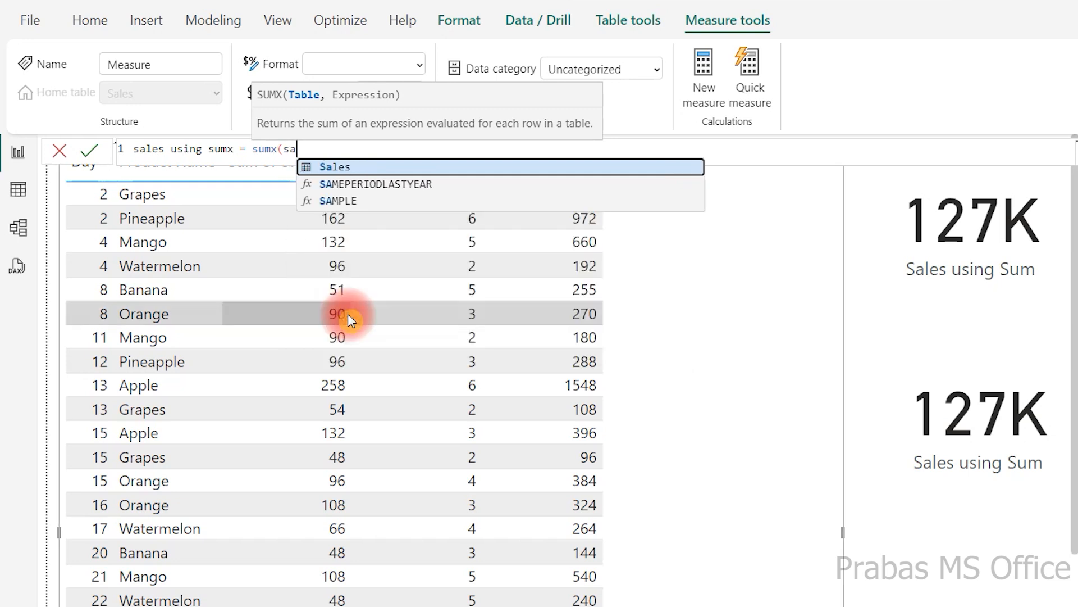
type(",")
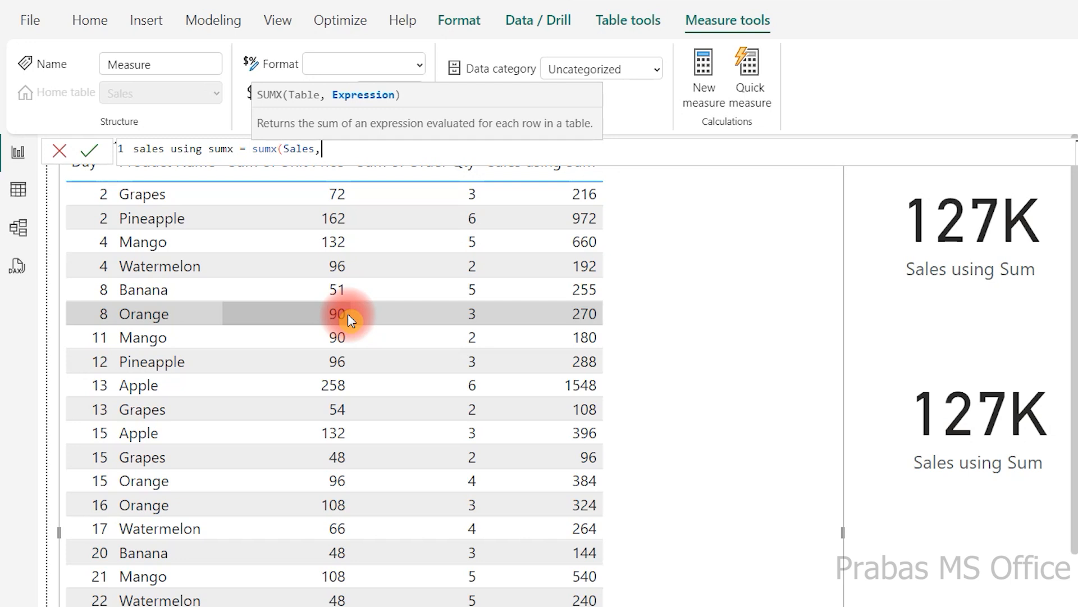
type("usin")
key("Up")
key("Tab")
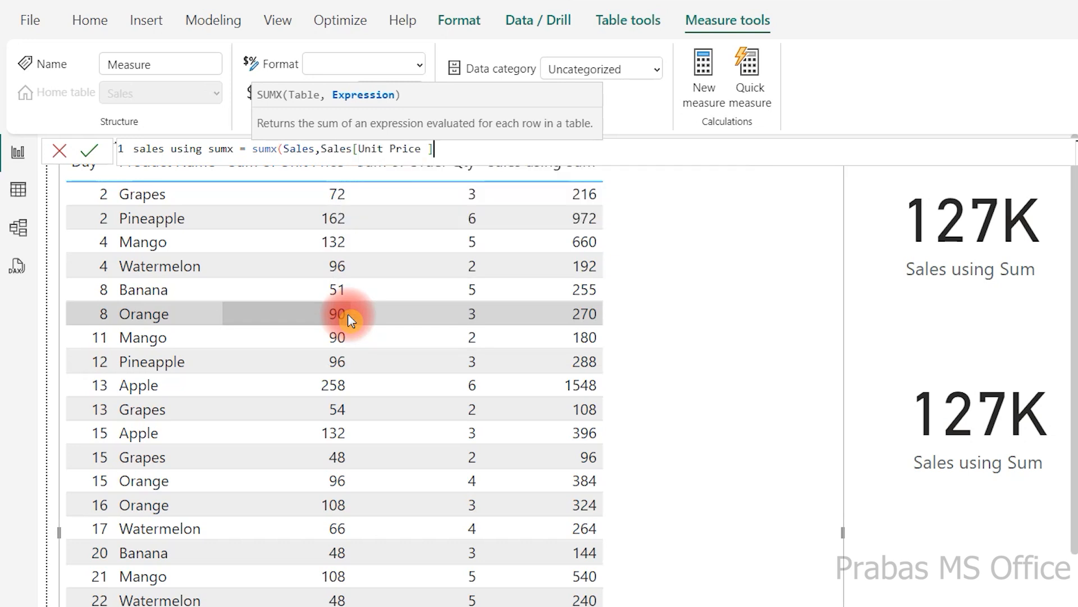
Step: Multiply the expression by Sales[Order Qty], close the SUMX function, and commit the measure
type("*order")
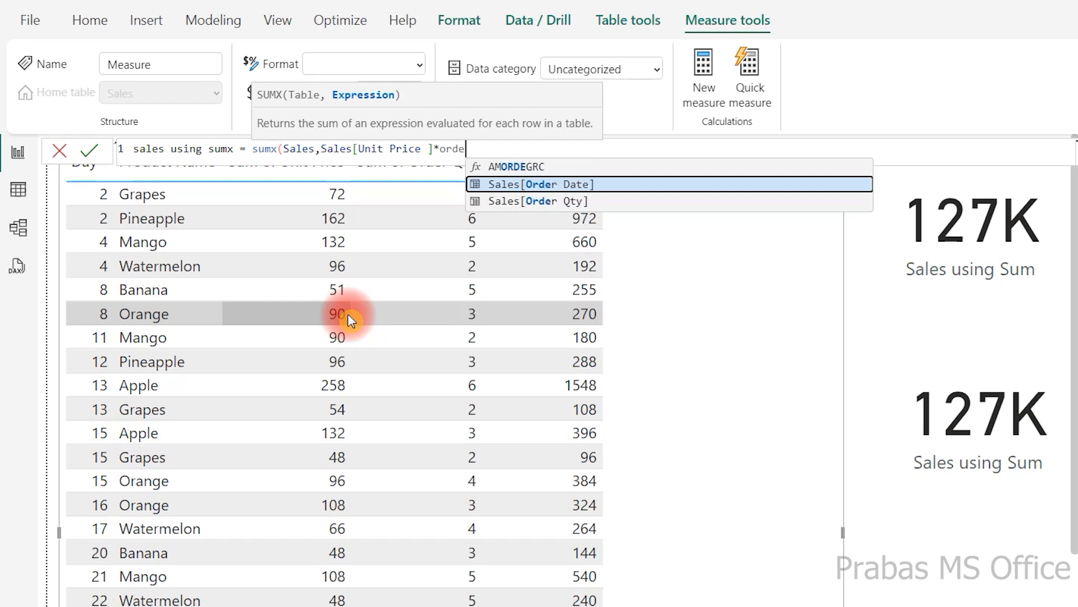
key("Down")
key("Tab")
type(")")
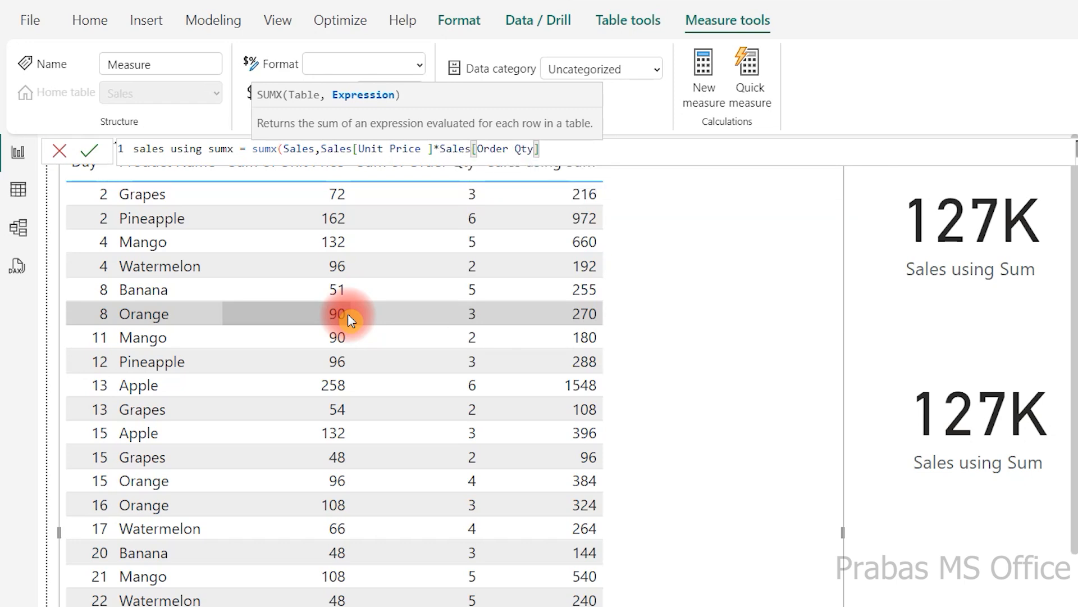
key("Return")
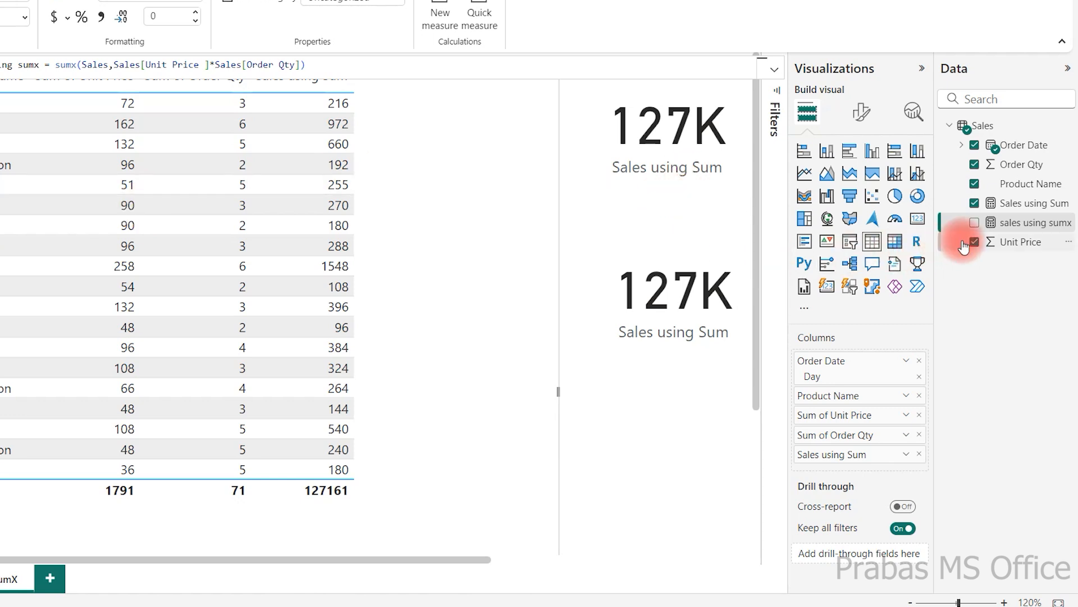
Step: Add the sales using sumx measure to the table beside Sales using Sum and check its total
left_click_drag(992, 228, 481, 247)
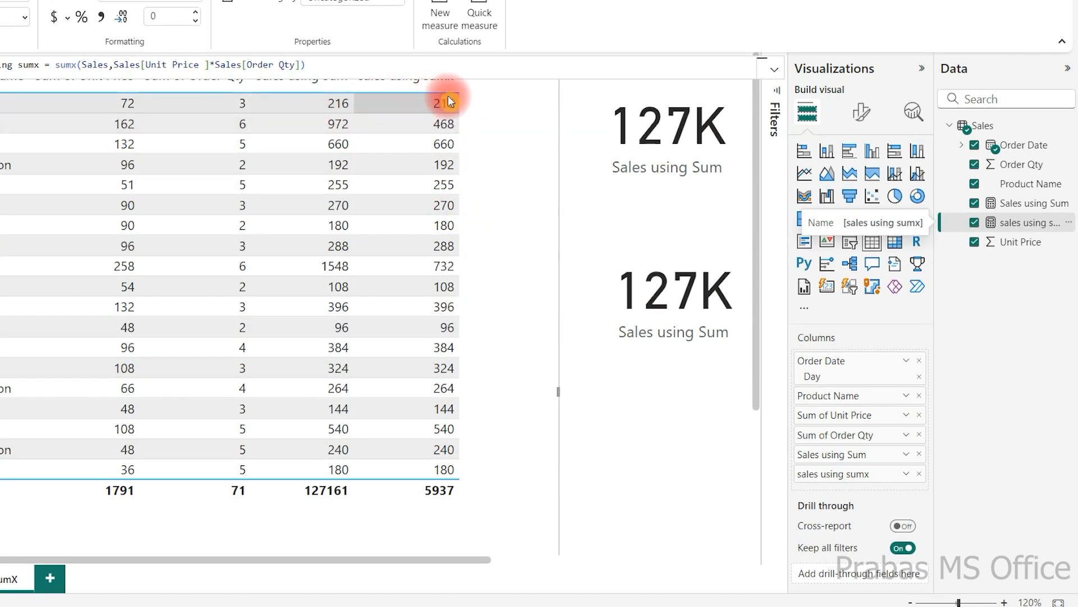
scroll(399, 245, "down", 3)
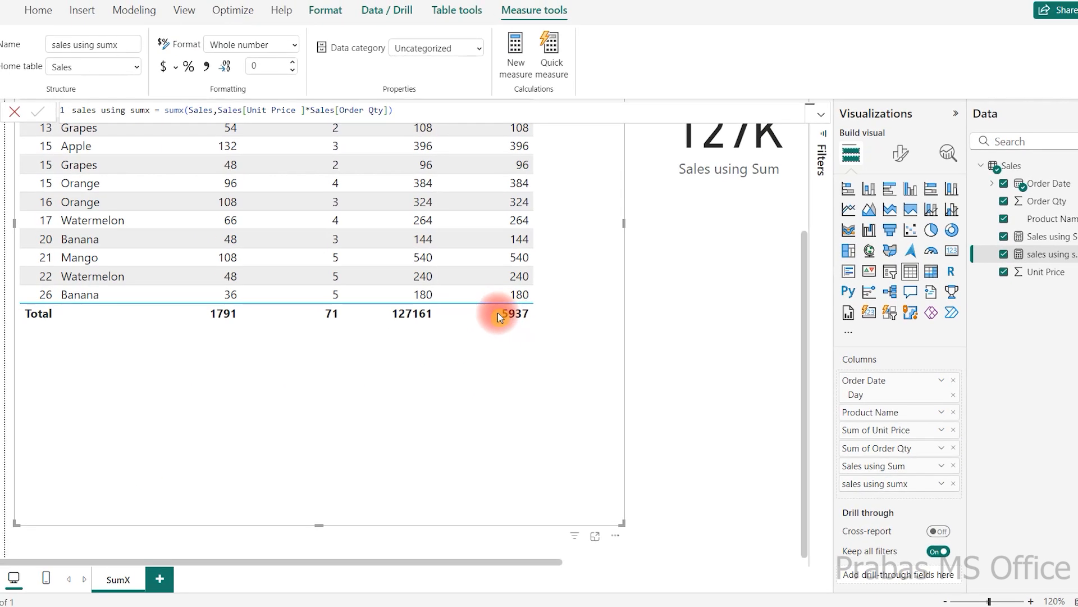
Step: Switch to Excel and examine the row-by-row products in column G and their sum in G24
key("alt+Tab")
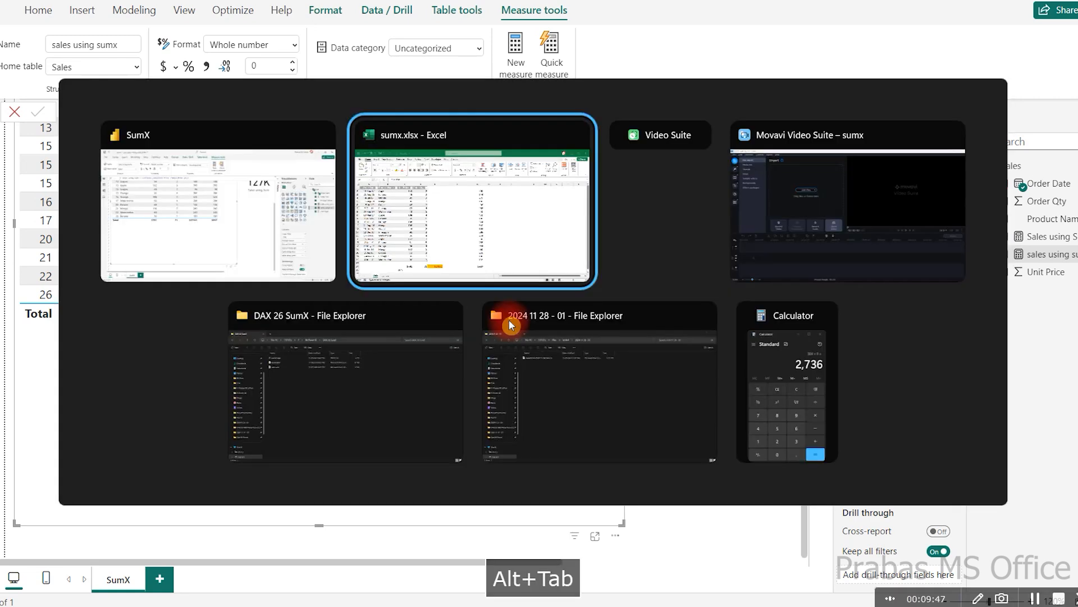
left_click(576, 537)
left_click_drag(575, 174, 573, 515)
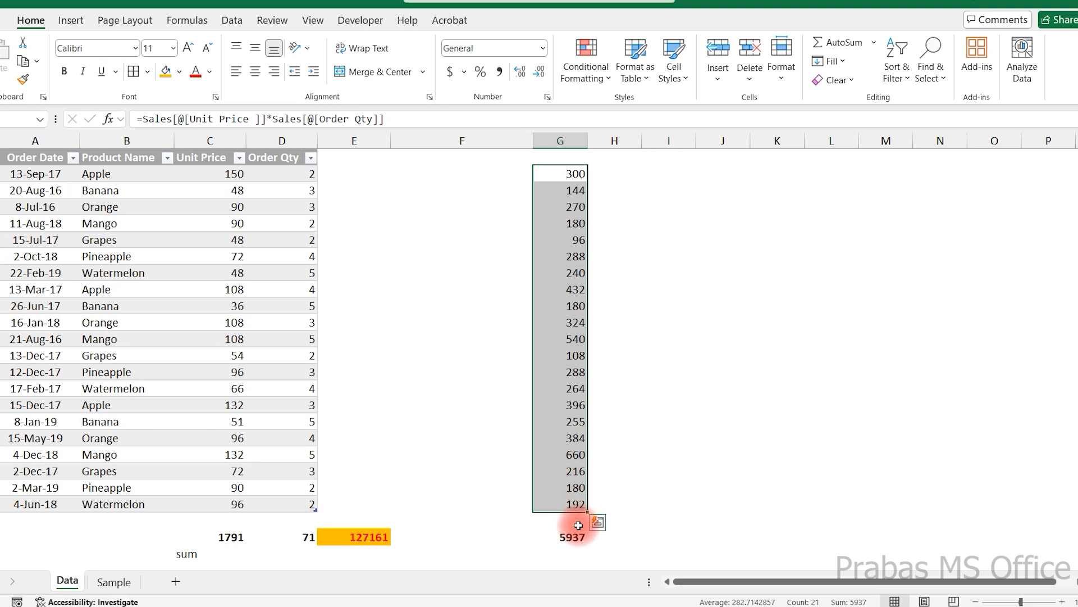
left_click(574, 536)
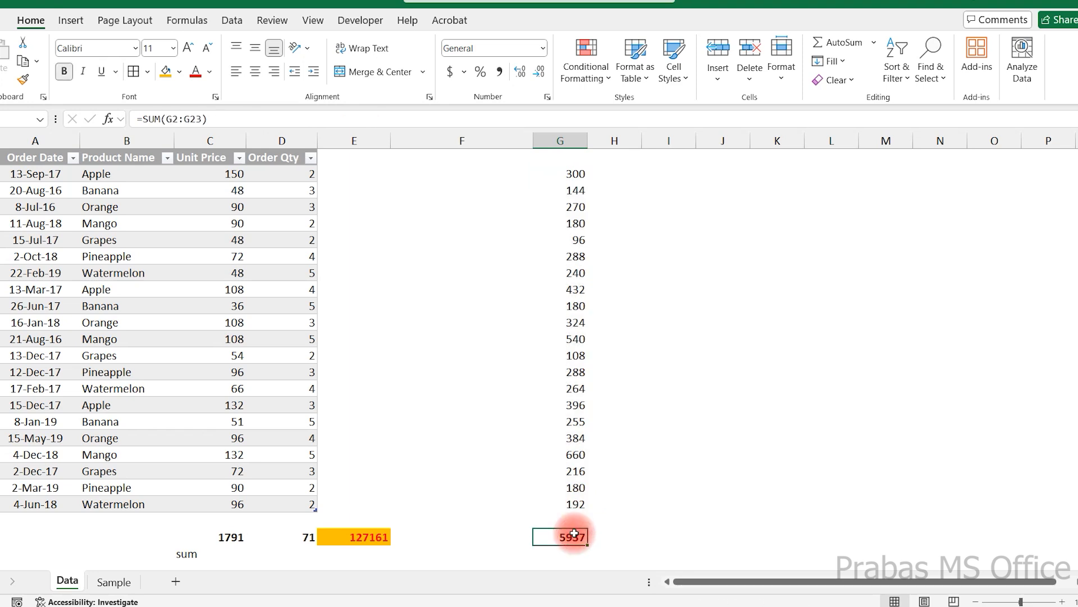
Step: Compare the product of the Unit Price and Order Qty totals in E24 with column G's sum, and return to Power BI
left_click(357, 537)
left_click_drag(233, 173, 234, 488)
left_click_drag(281, 173, 281, 488)
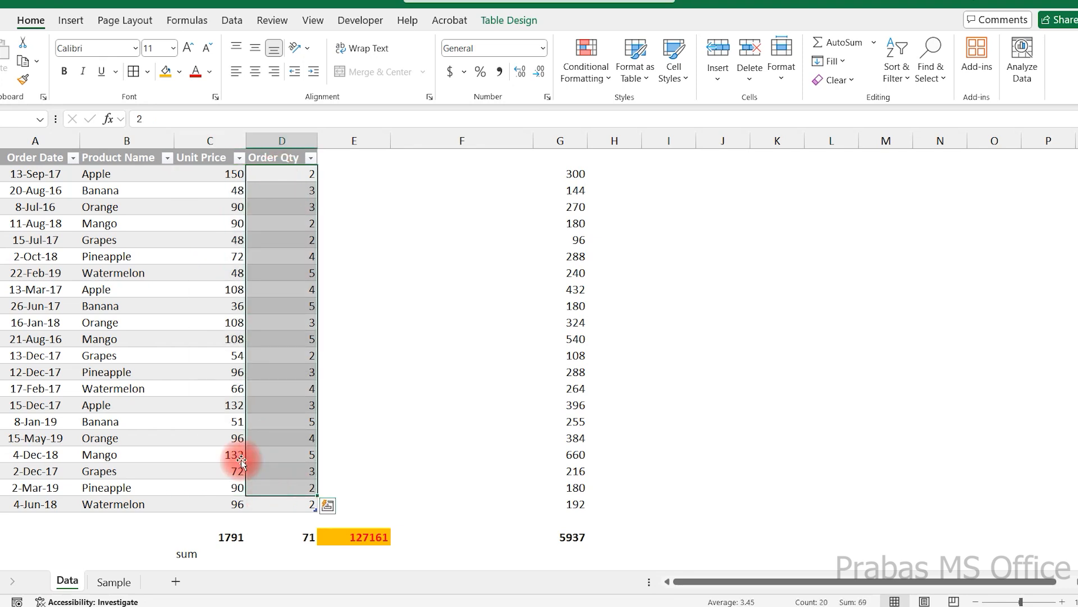
left_click_drag(230, 174, 231, 403)
left_click(230, 535)
left_click(346, 536)
left_click_drag(571, 173, 557, 526)
left_click(571, 536)
key("alt+Tab")
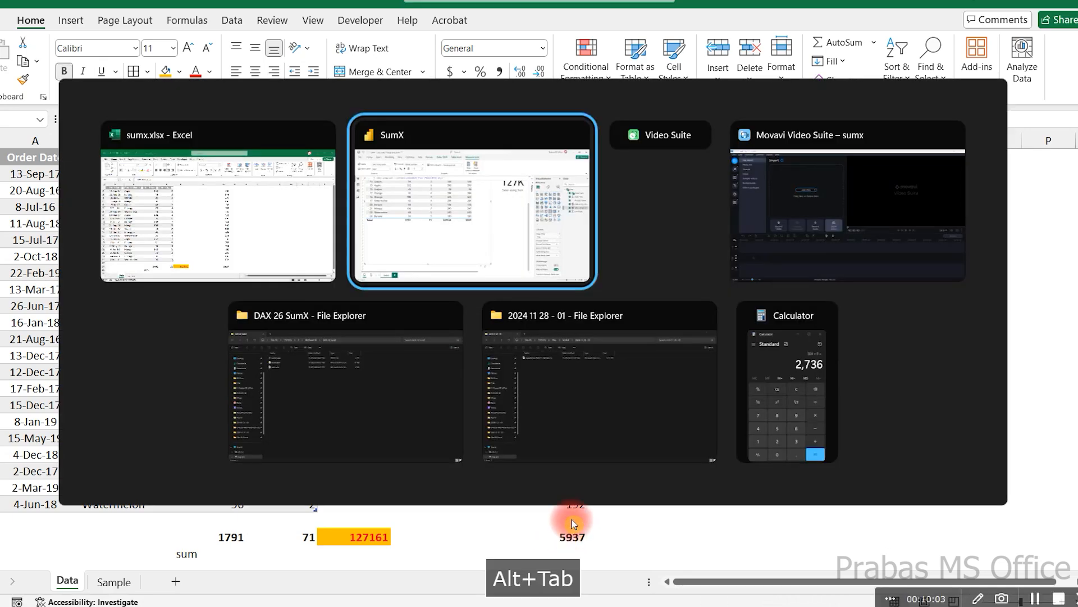
Step: Replace Sales using Sum with sales using sumx in the lower card visual
left_click(741, 273)
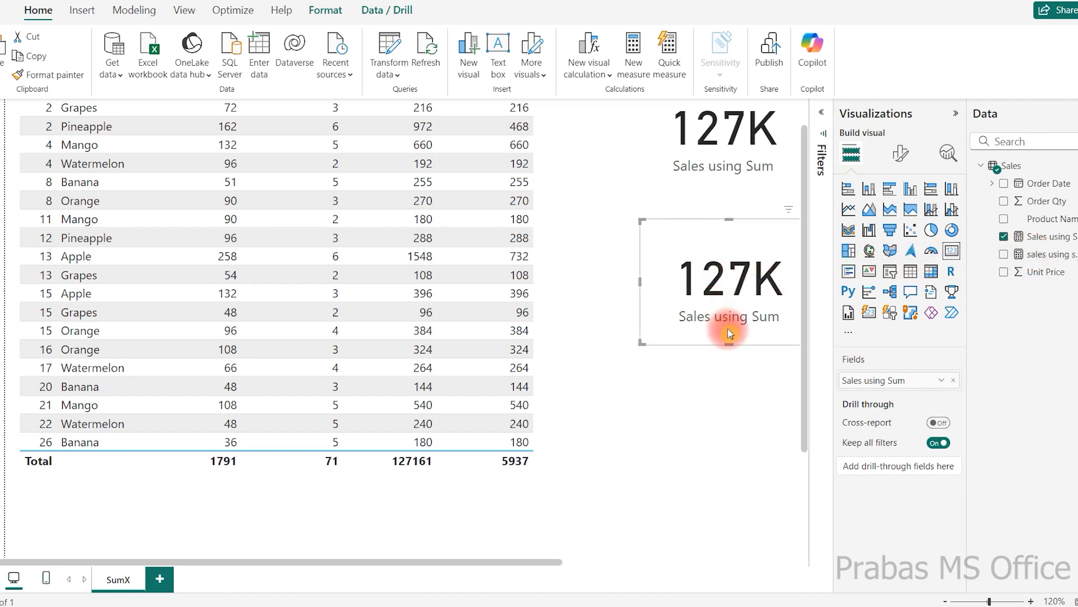
left_click(1004, 236)
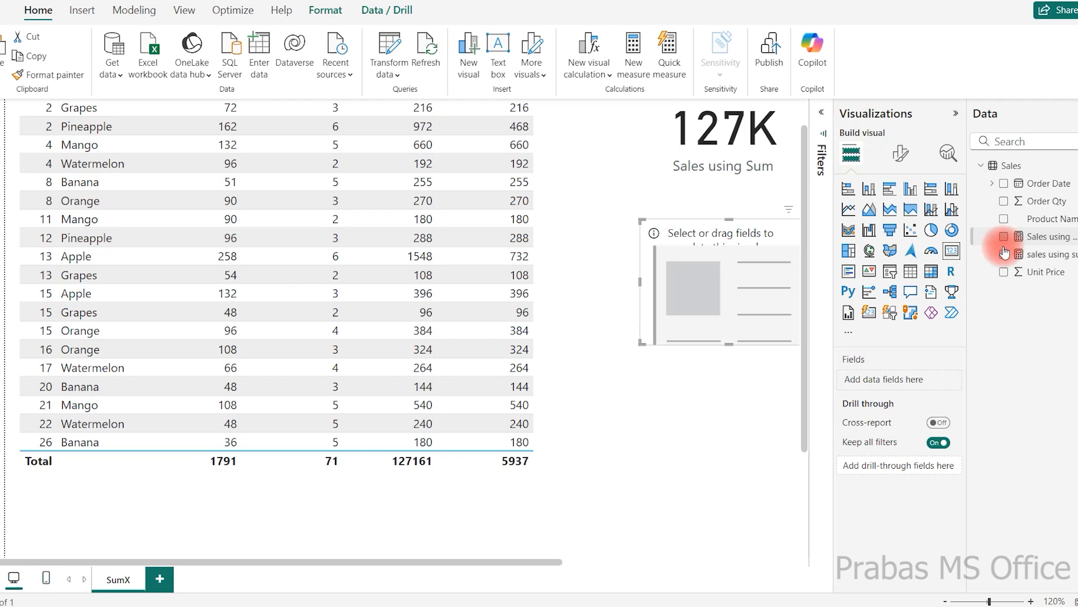
left_click(1005, 256)
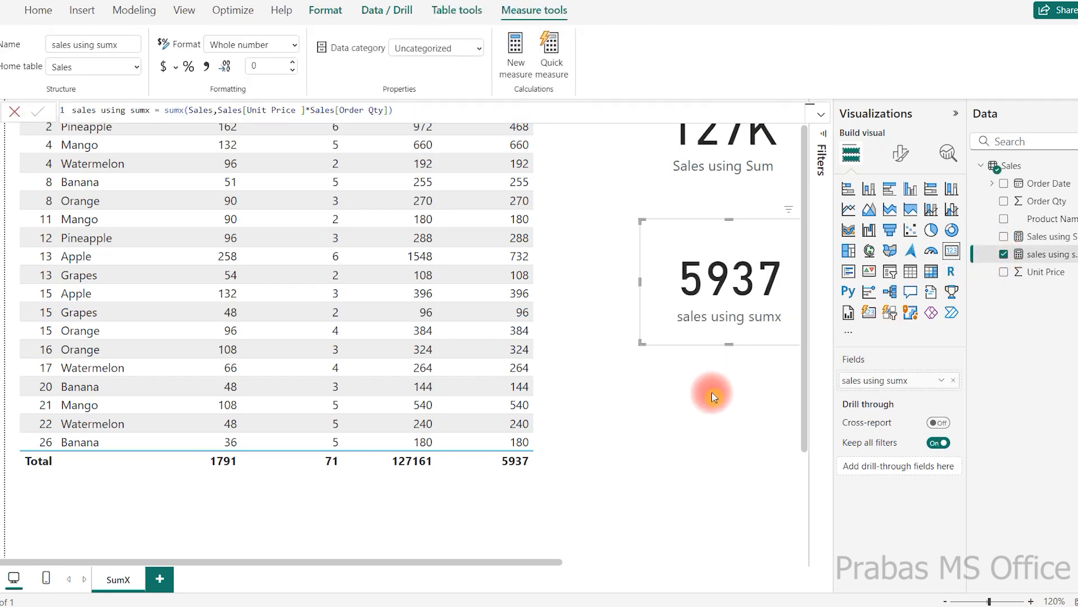
scroll(714, 398, "up", 1)
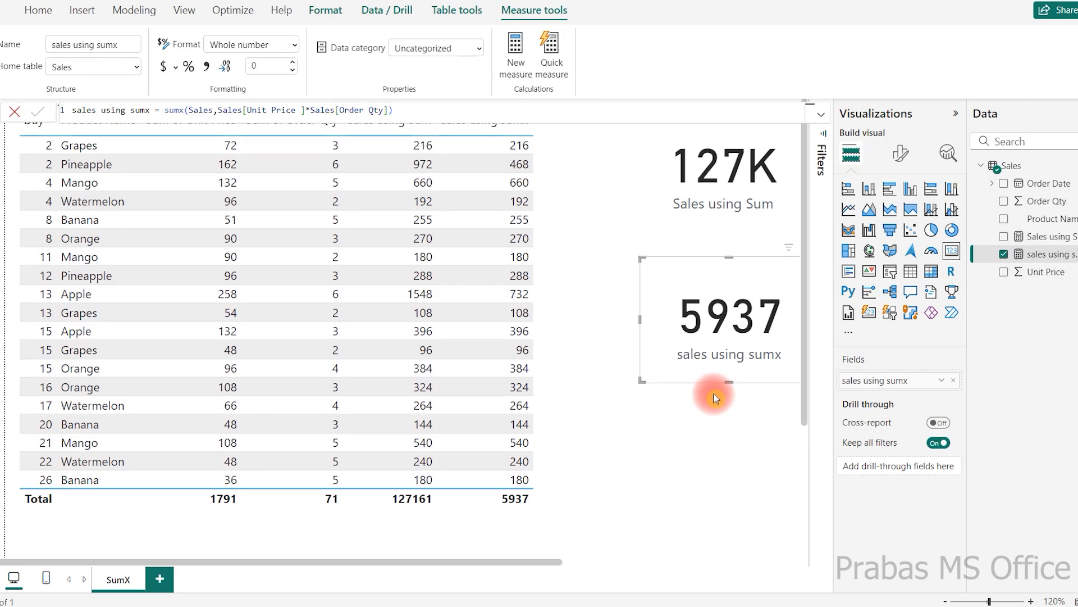